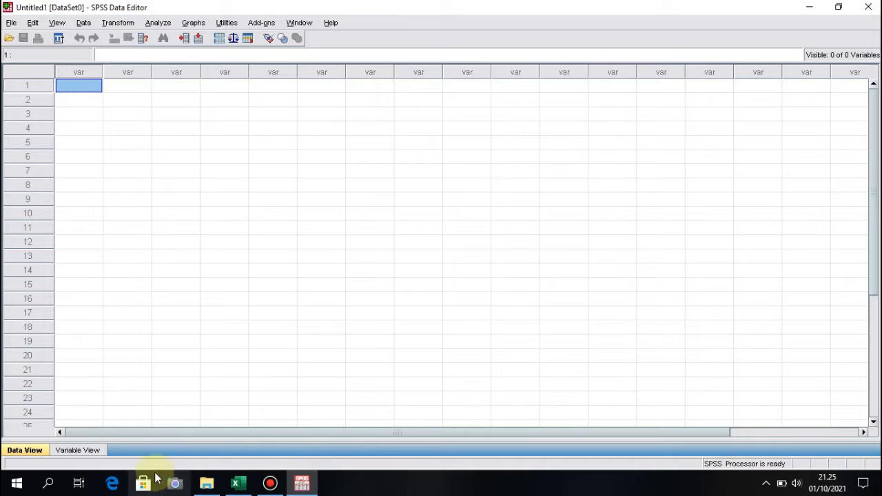
# - Define three variables named y, x1 and x2 in the first three rows of the variable definitions
pyautogui.click(91, 450)
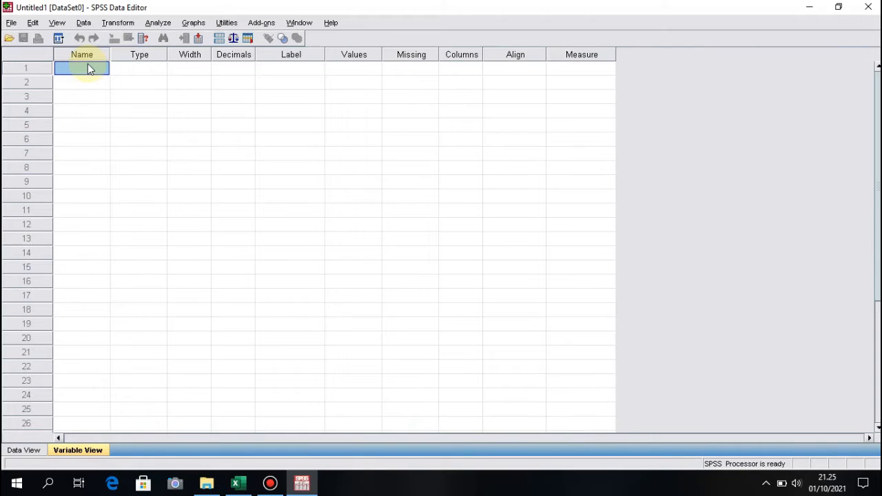
pyautogui.write('y')
pyautogui.click(85, 84)
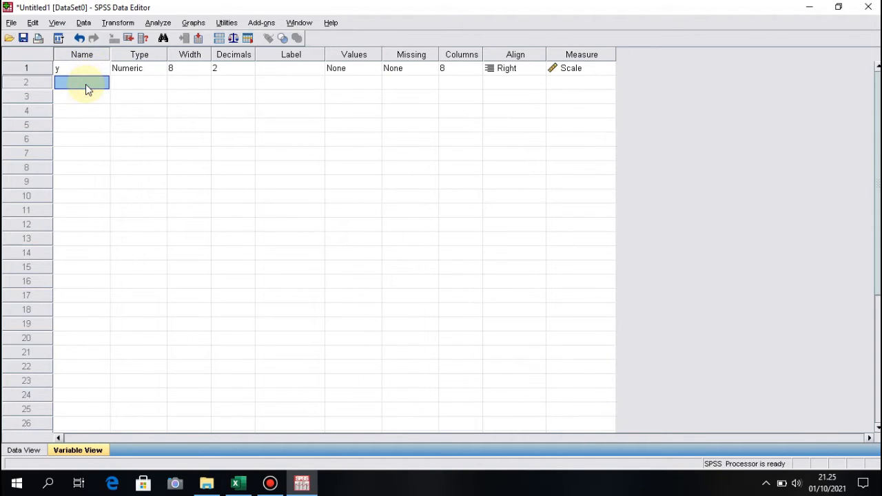
pyautogui.write('x1')
pyautogui.click(86, 97)
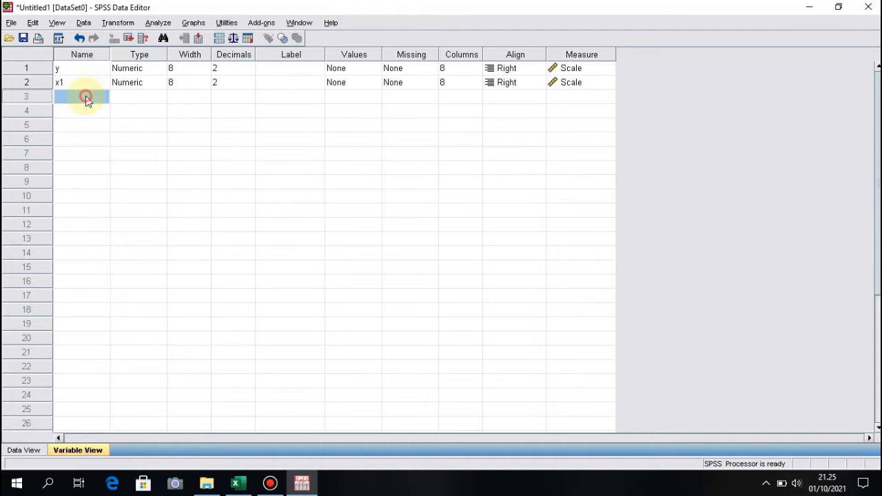
pyautogui.write('x2')
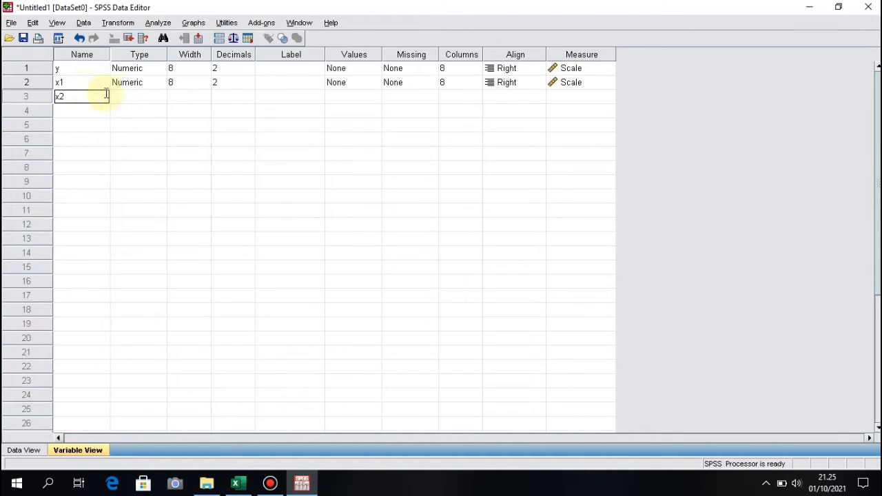
# - Label variable y as "harga saham", x1 as "PER" and x2 as "ROI"
pyautogui.click(289, 70)
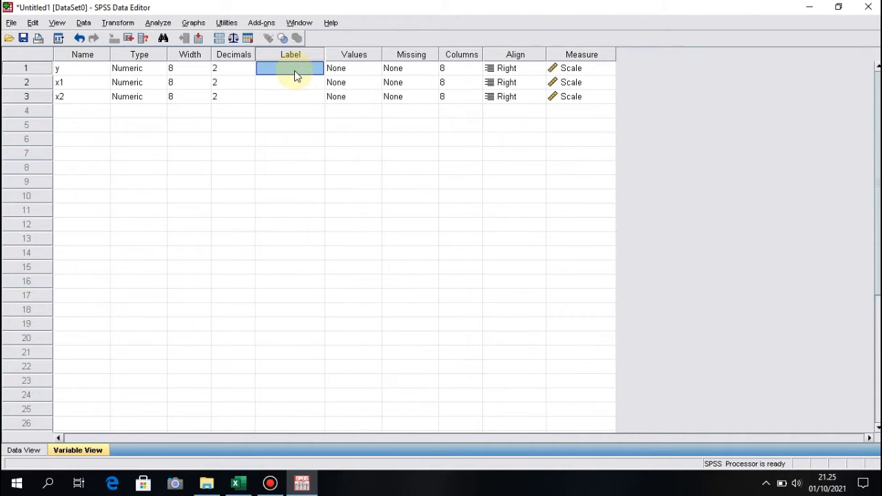
pyautogui.write('harga saham')
pyautogui.click(296, 83)
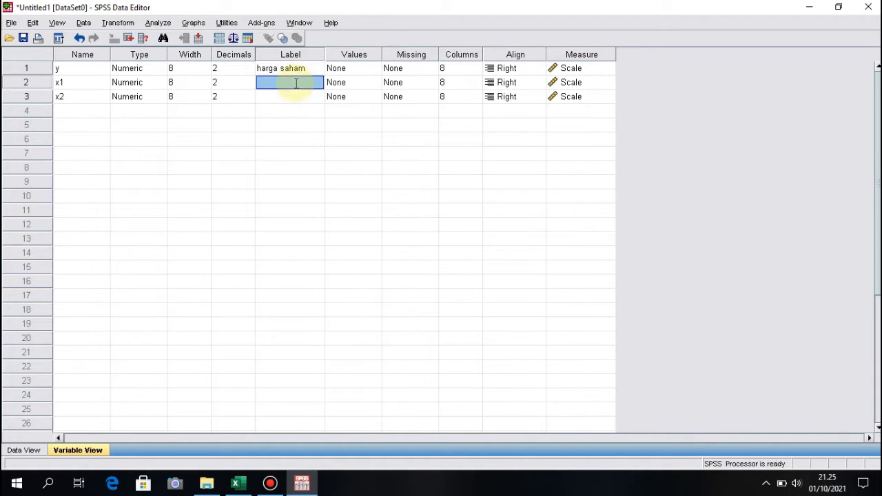
pyautogui.write('PER')
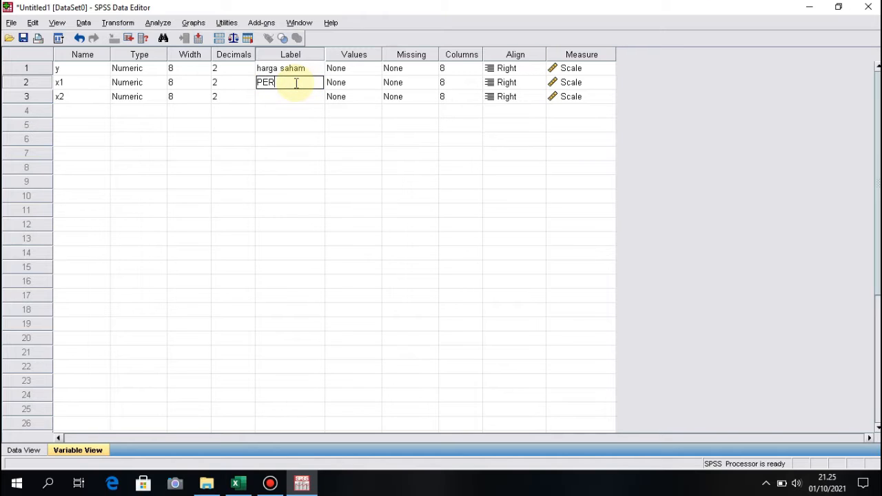
pyautogui.click(292, 100)
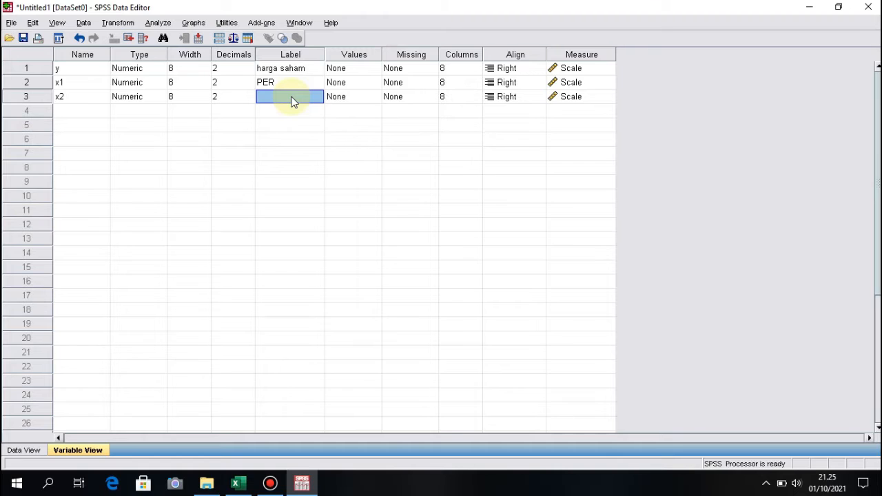
pyautogui.write('ROI')
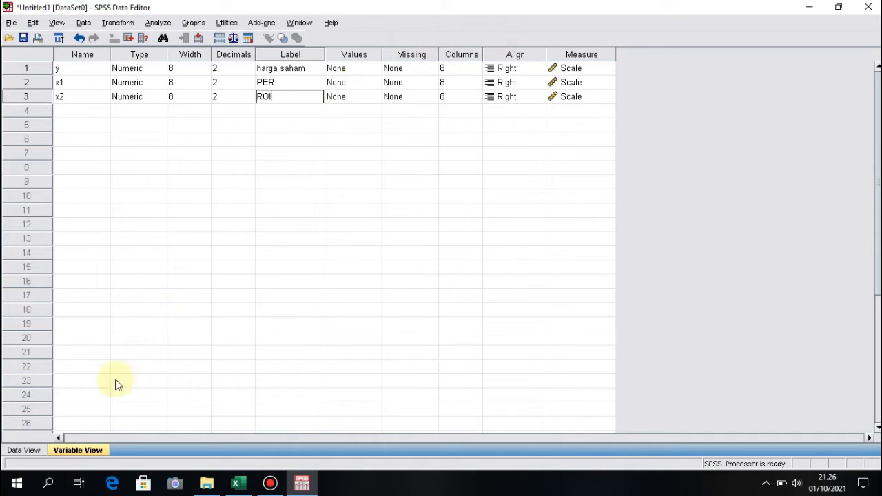
# - Show the empty data grid, switch to the Excel workbook and copy the Harga saham, PER and ROI values in C5:E22
pyautogui.click(27, 454)
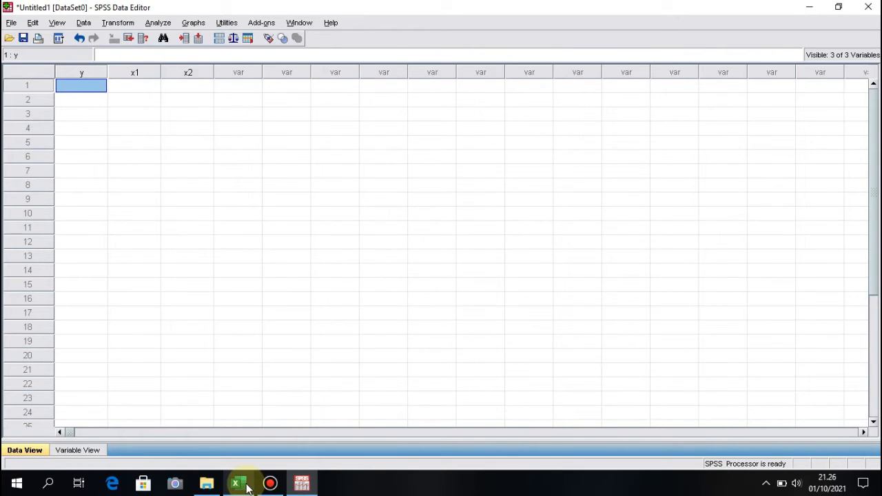
pyautogui.moveTo(235, 482)
pyautogui.click(222, 446)
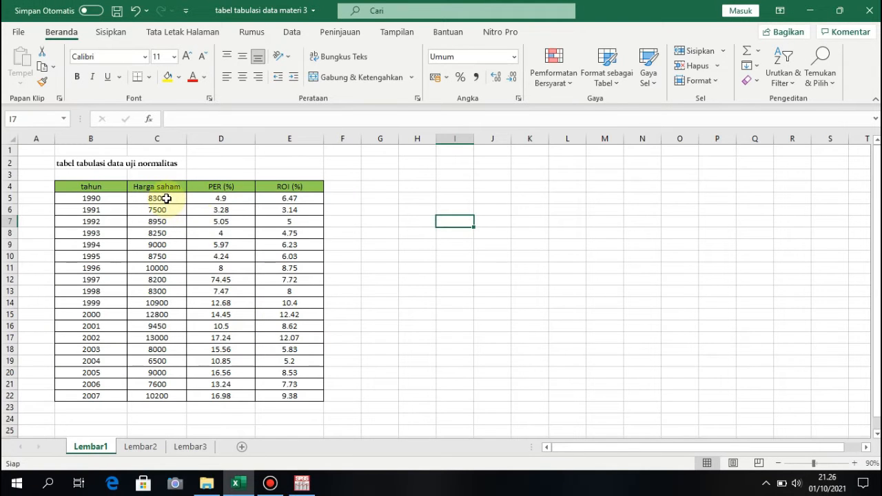
pyautogui.click(166, 198)
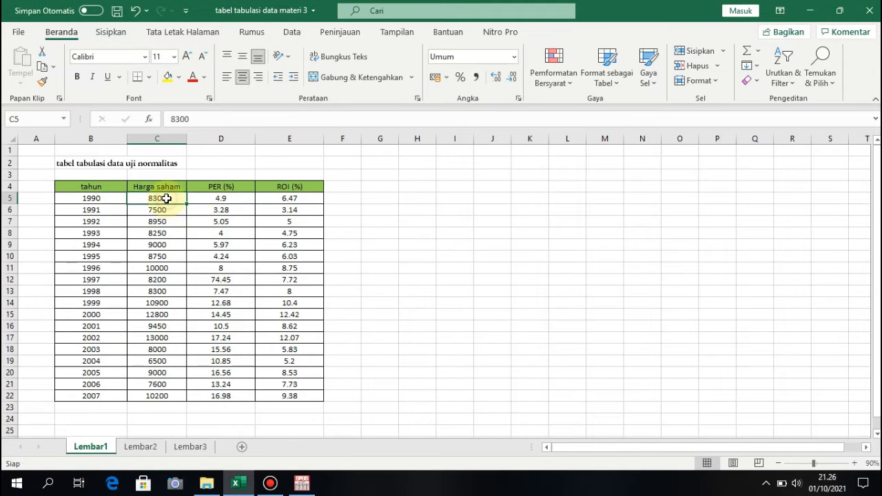
pyautogui.moveTo(166, 199); pyautogui.dragTo(285, 395)
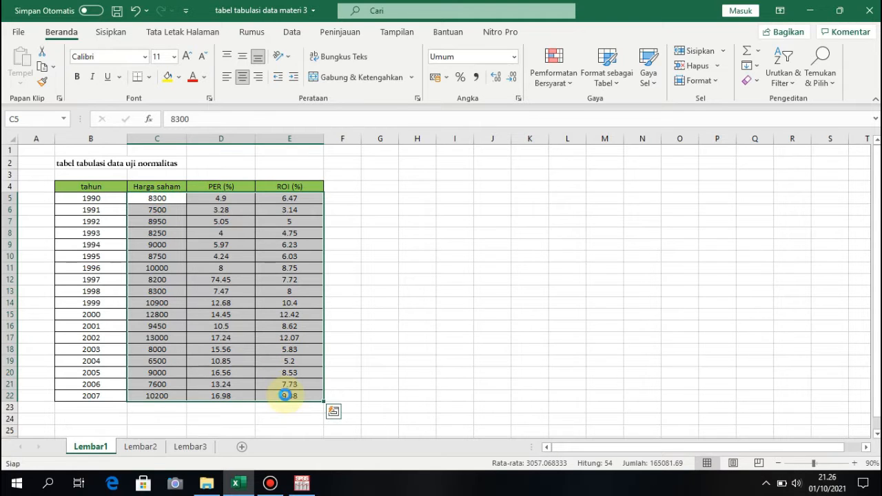
pyautogui.hotkey('ctrl', 'c')
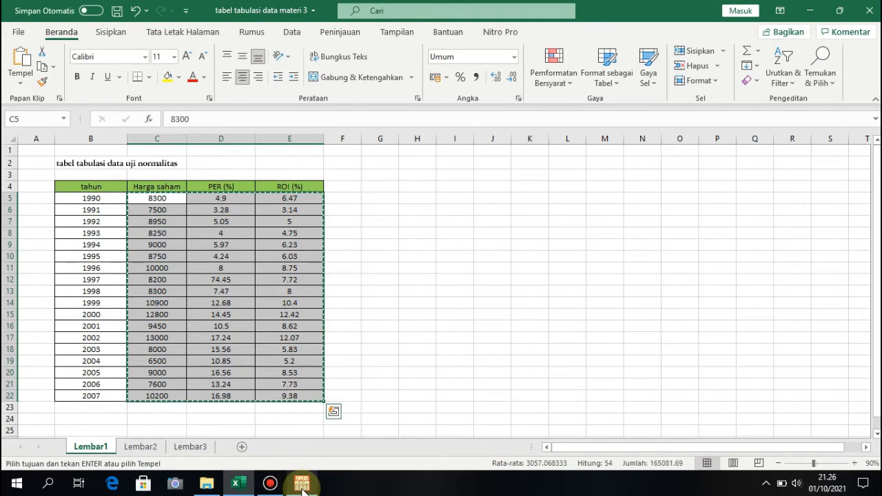
# - Switch back to SPSS and paste the copied values into the data grid starting at row 1 of y
pyautogui.moveTo(298, 485)
pyautogui.click(290, 457)
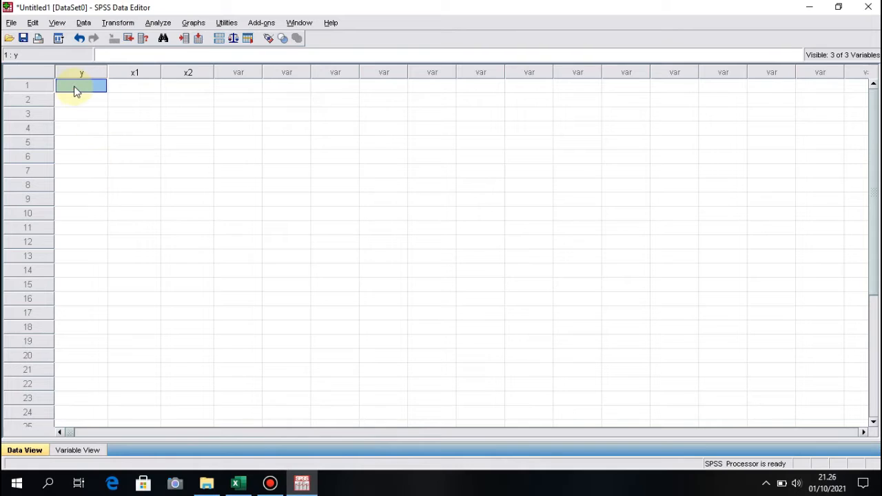
pyautogui.hotkey('ctrl', 'v')
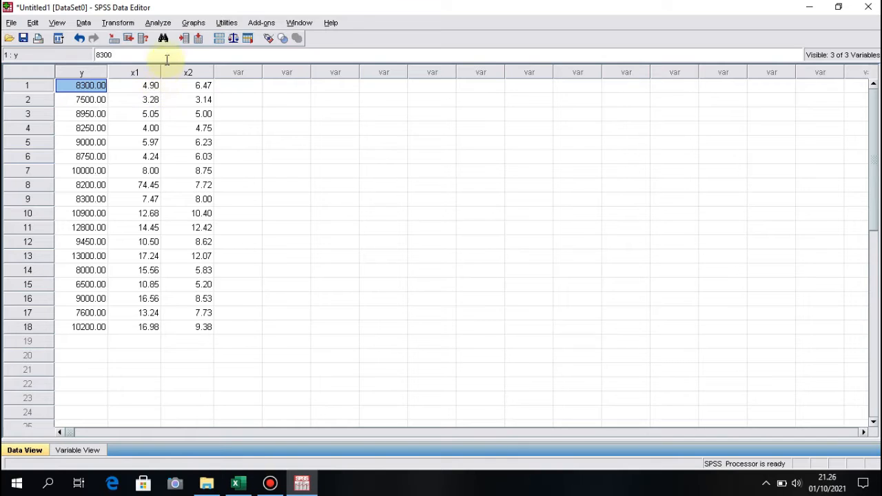
# - Start an Explore analysis with harga saham, PER and ROI as the dependent variables
pyautogui.click(161, 27)
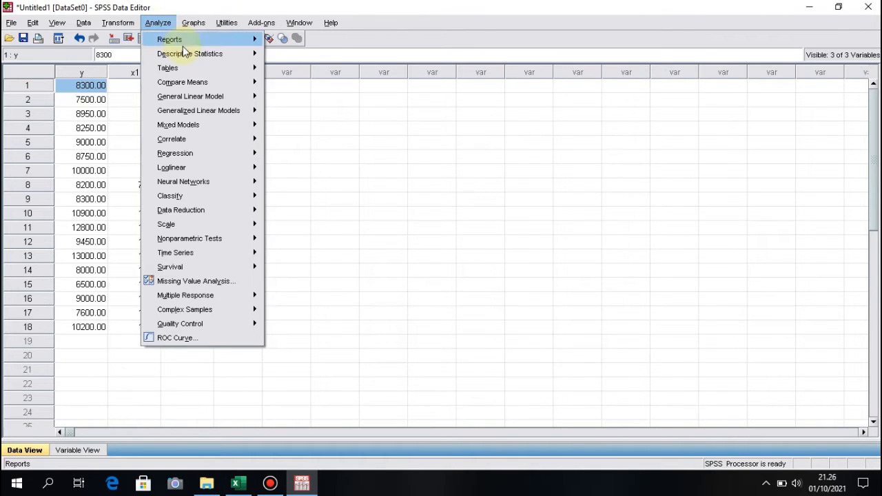
pyautogui.moveTo(191, 53)
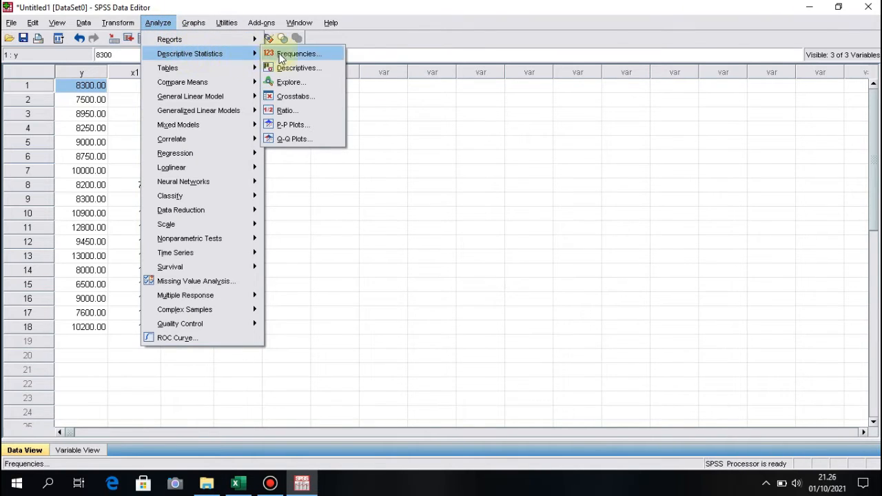
pyautogui.click(289, 83)
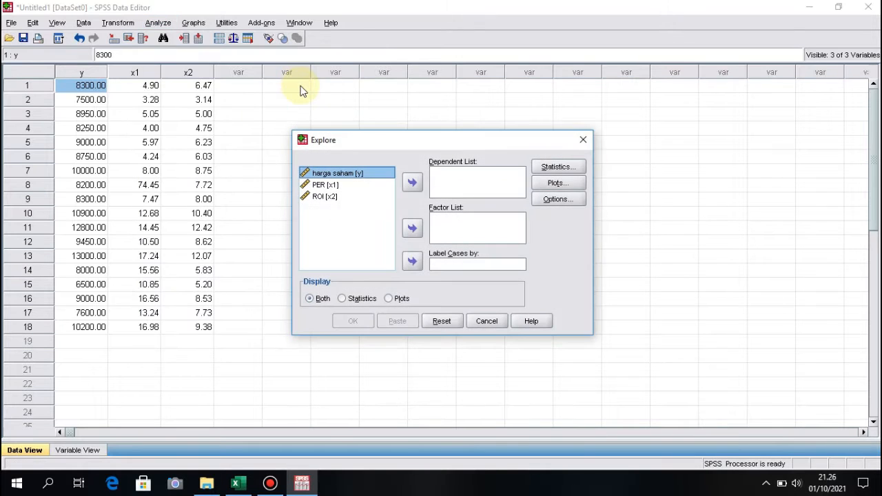
pyautogui.keyDown('shift'); pyautogui.click(333, 190); pyautogui.keyUp('shift')
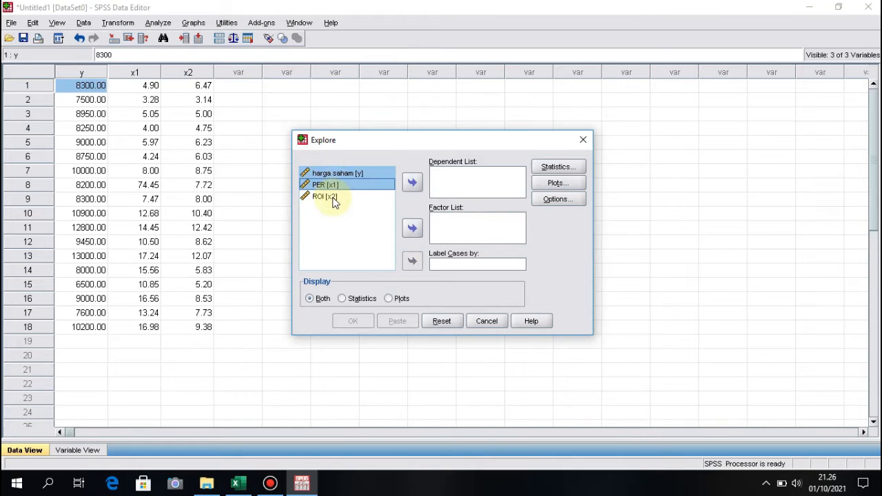
pyautogui.keyDown('shift'); pyautogui.click(333, 202); pyautogui.keyUp('shift')
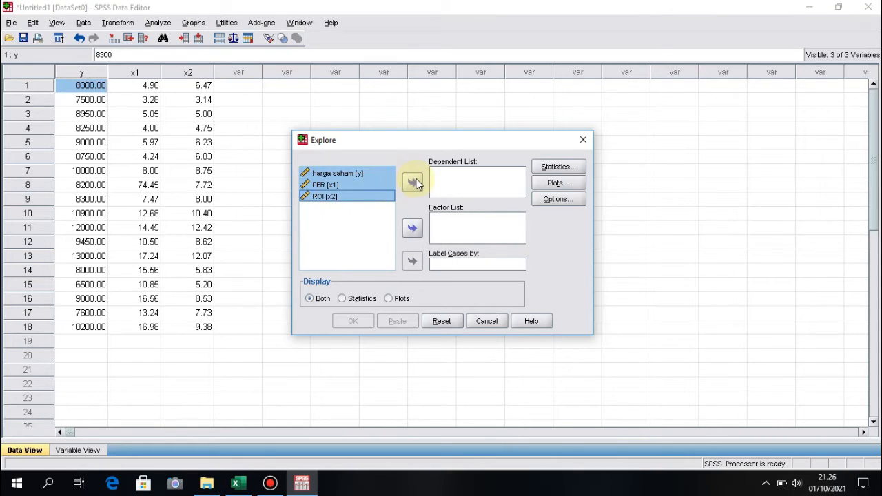
pyautogui.click(412, 182)
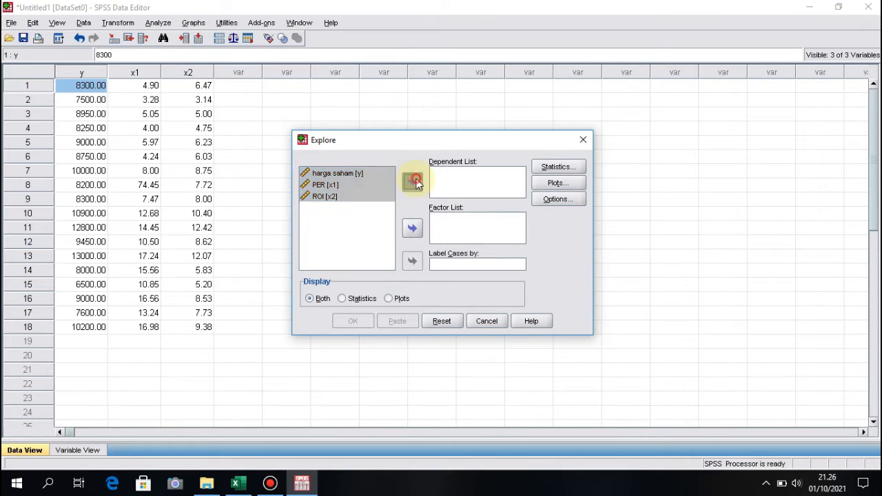
# - Enable normality plots with tests, run the Explore analysis and look through its output
pyautogui.click(545, 184)
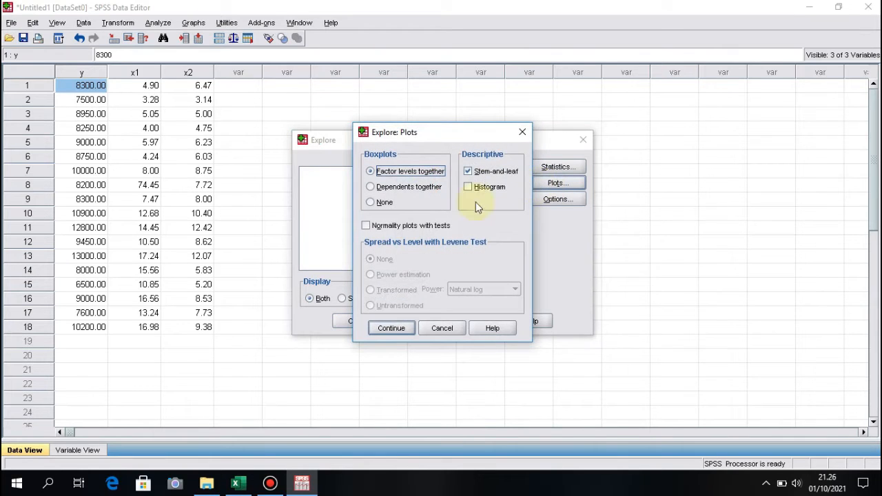
pyautogui.click(366, 226)
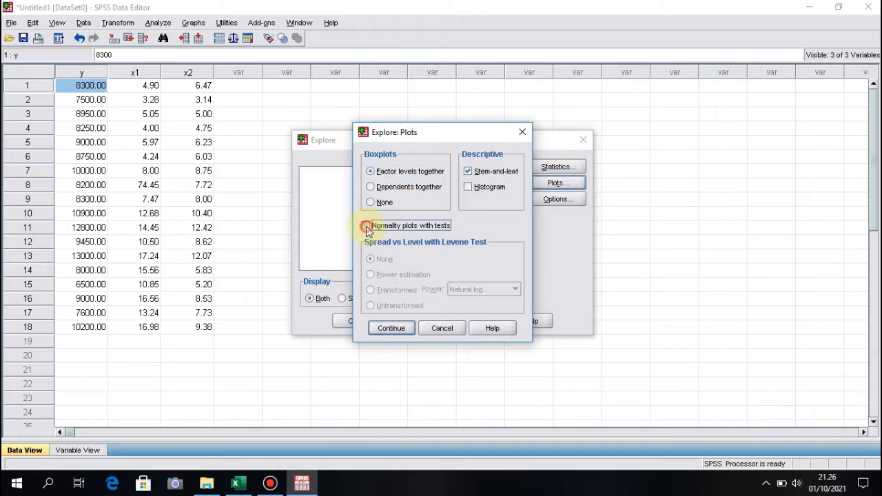
pyautogui.click(400, 329)
pyautogui.click(364, 322)
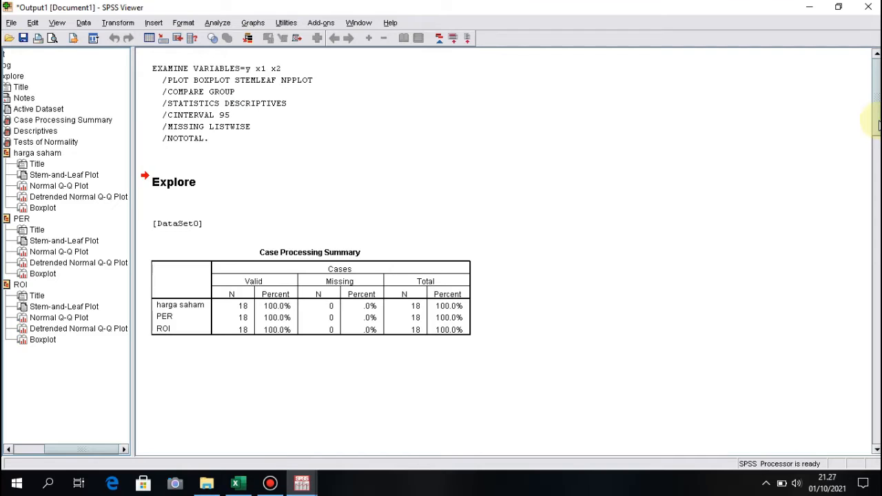
pyautogui.moveTo(878, 119); pyautogui.dragTo(877, 232)
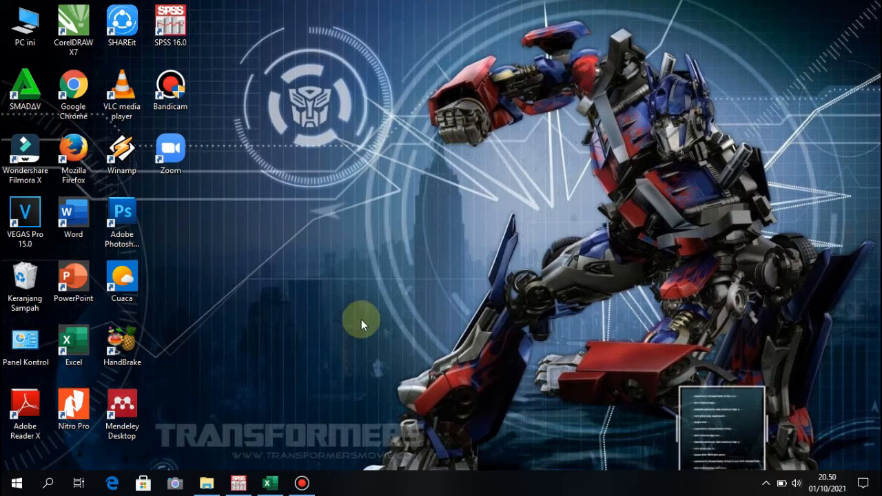
# - Switch to SPSS from the desktop and define two variables named ITEM1 and ITEM2
pyautogui.click(238, 483)
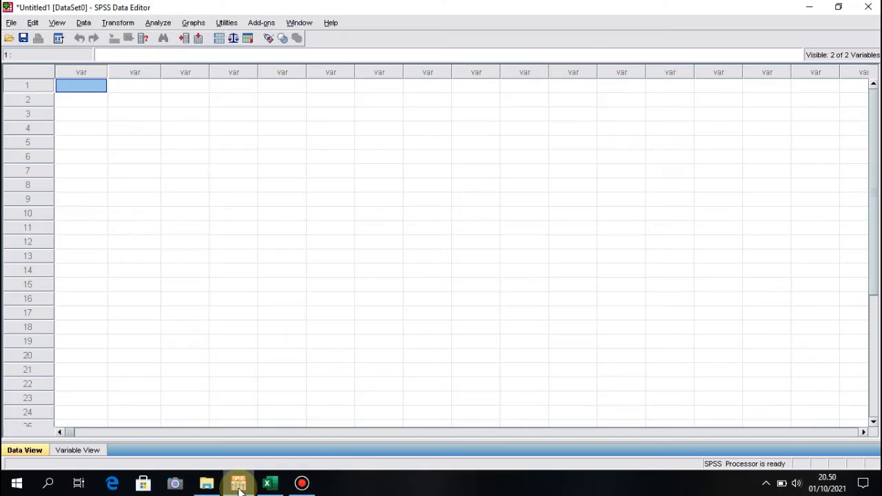
pyautogui.click(86, 448)
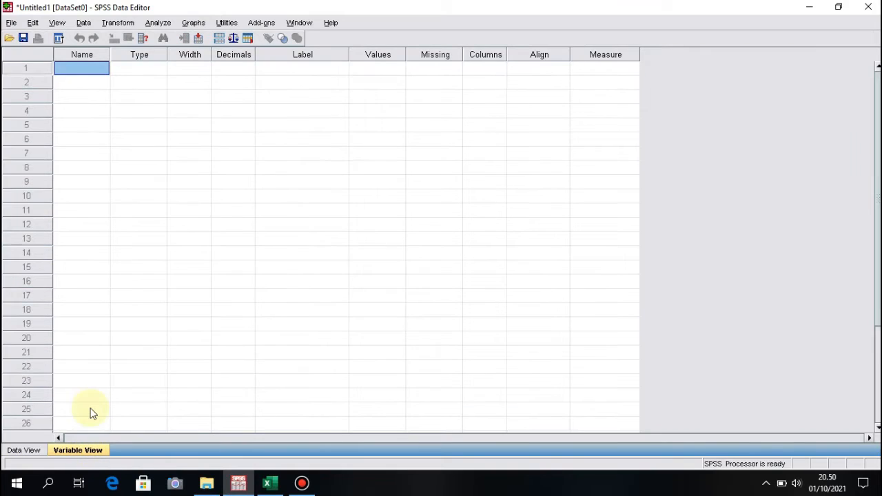
pyautogui.click(87, 67)
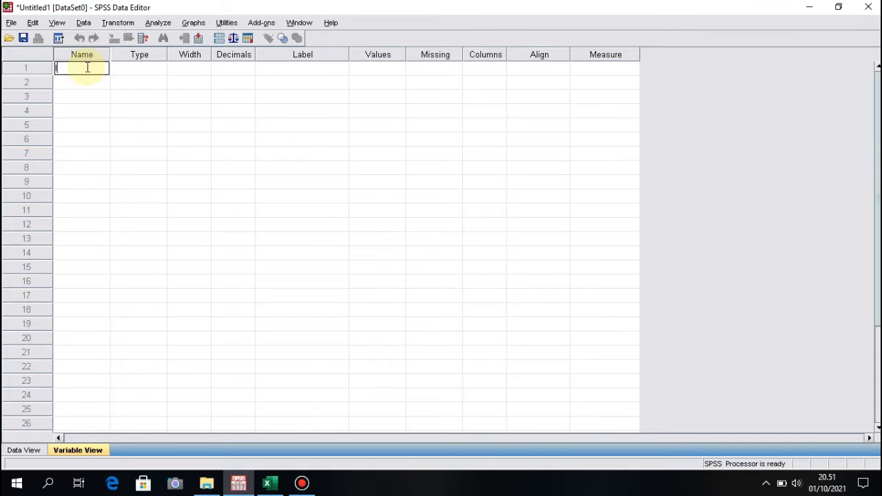
pyautogui.write('ITEM1')
pyautogui.click(88, 82)
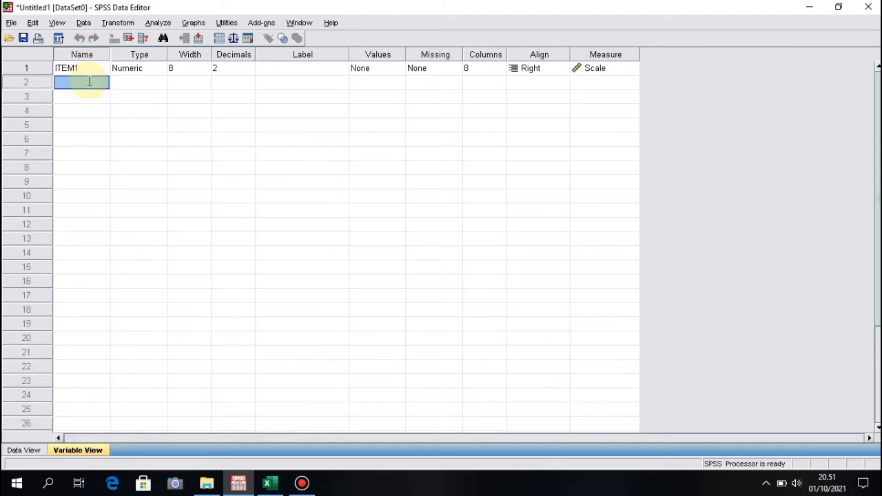
pyautogui.write('ITEM2')
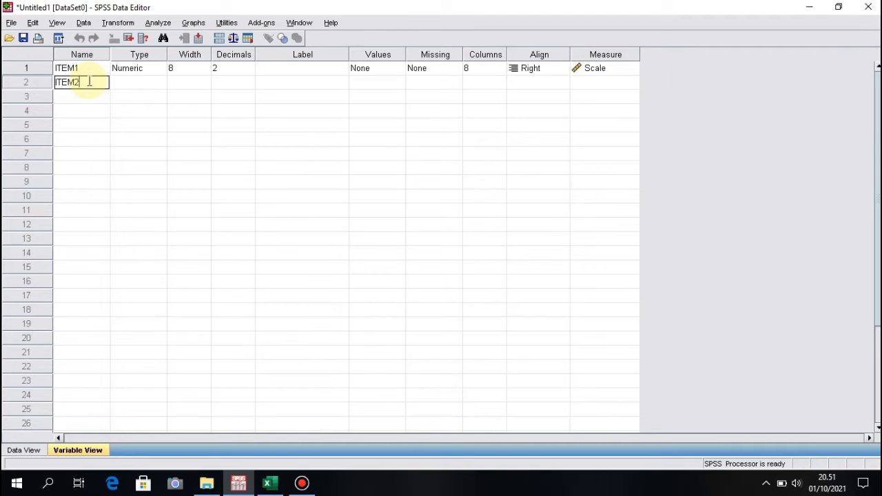
# - Set the number of decimals to 0 for both ITEM1 and ITEM2
pyautogui.click(242, 71)
pyautogui.click(250, 72)
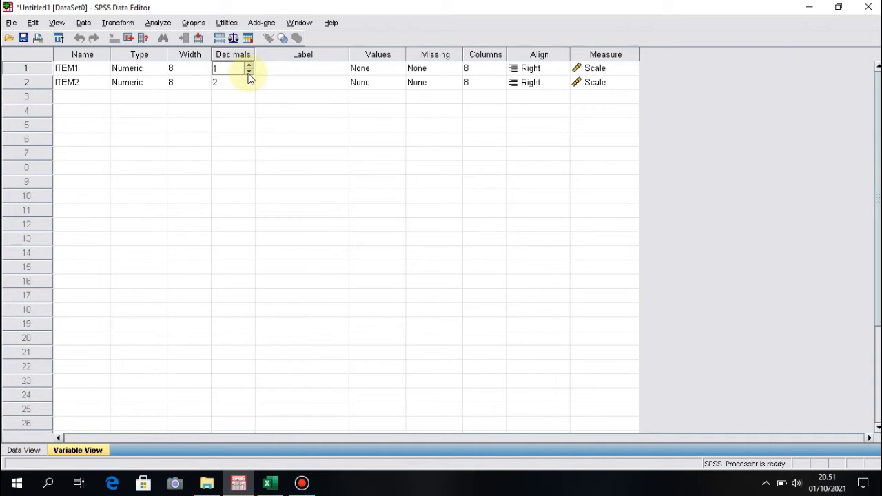
pyautogui.click(249, 72)
pyautogui.click(248, 85)
pyautogui.click(249, 86)
pyautogui.click(249, 86)
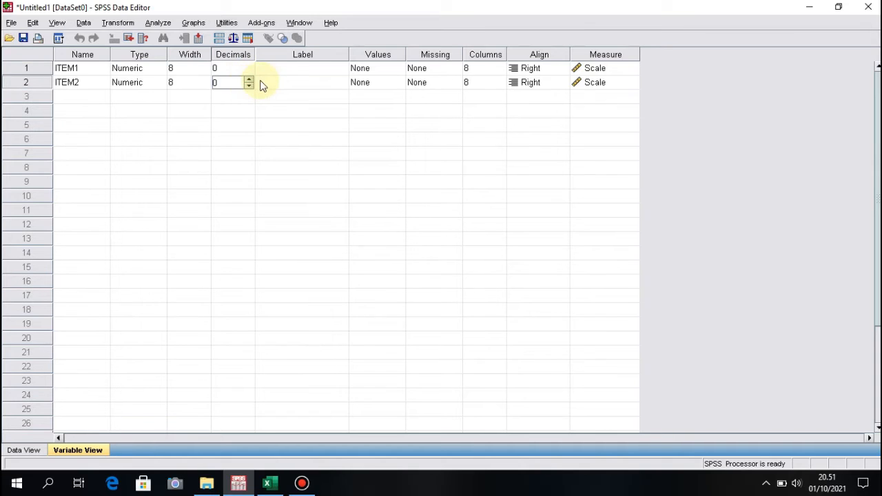
# - Label ITEM1 as "Pemahaman mahasiswa" and ITEM2 as "tingkat prestasi"
pyautogui.click(311, 68)
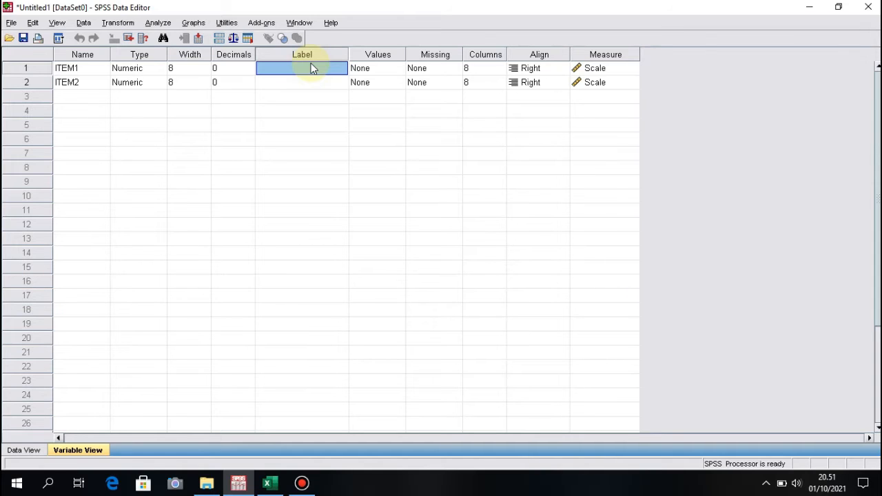
pyautogui.write('Pema')
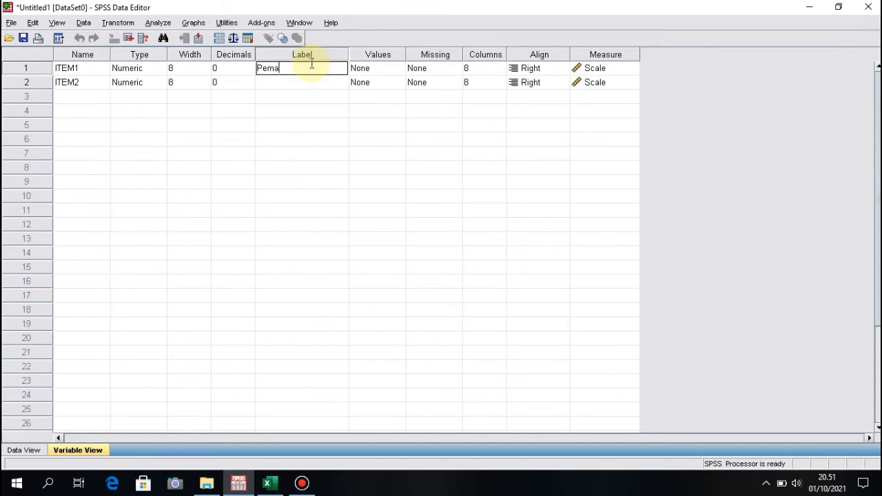
pyautogui.write('haman mahasiswa')
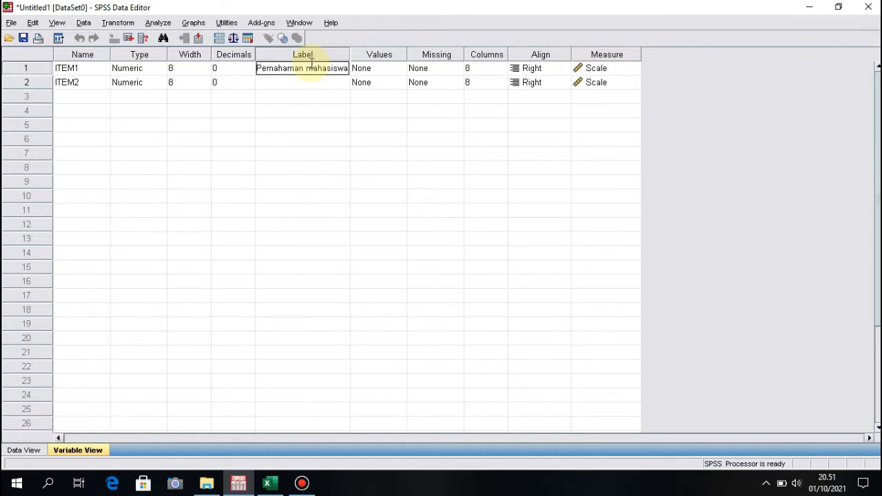
pyautogui.click(310, 88)
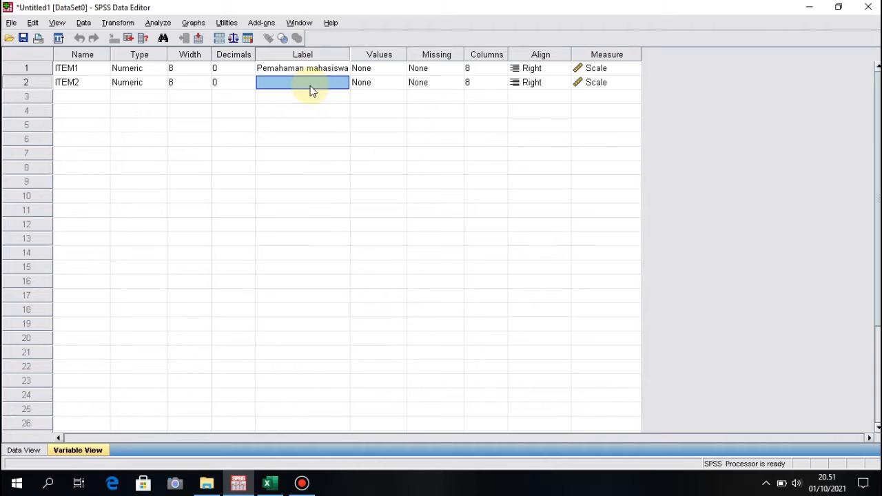
pyautogui.write('ting')
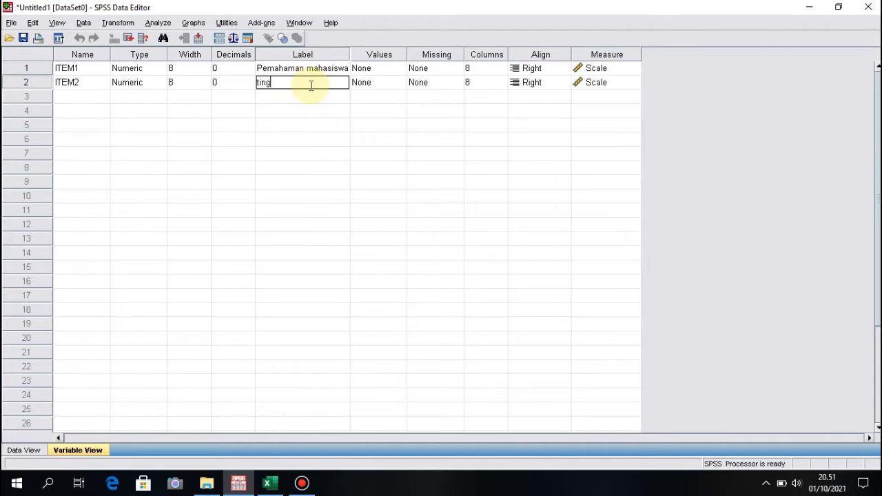
pyautogui.write('kat prestasi')
# - Start defining value labels for ITEM2 and add value 1 with the label "IPK kurang dari 2,50"
pyautogui.click(403, 87)
pyautogui.click(399, 83)
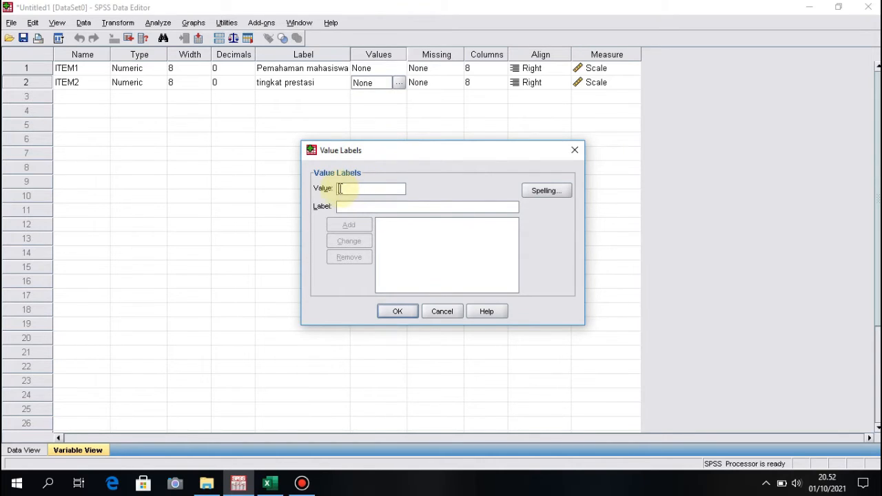
pyautogui.click(344, 190)
pyautogui.write('1')
pyautogui.click(346, 207)
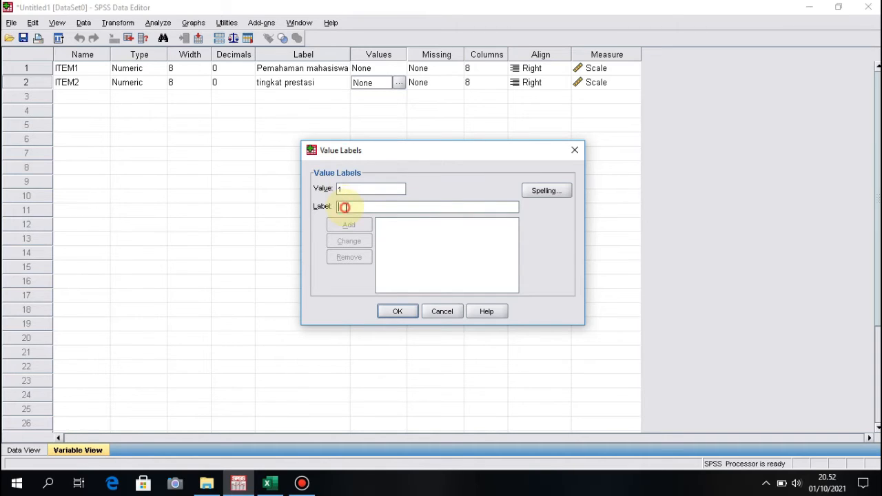
pyautogui.write('IPK')
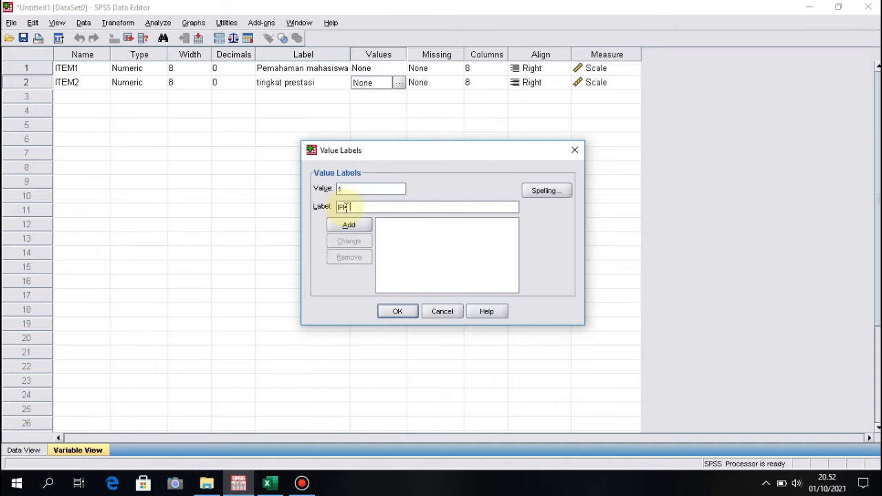
pyautogui.write(' kurang dari 2,50')
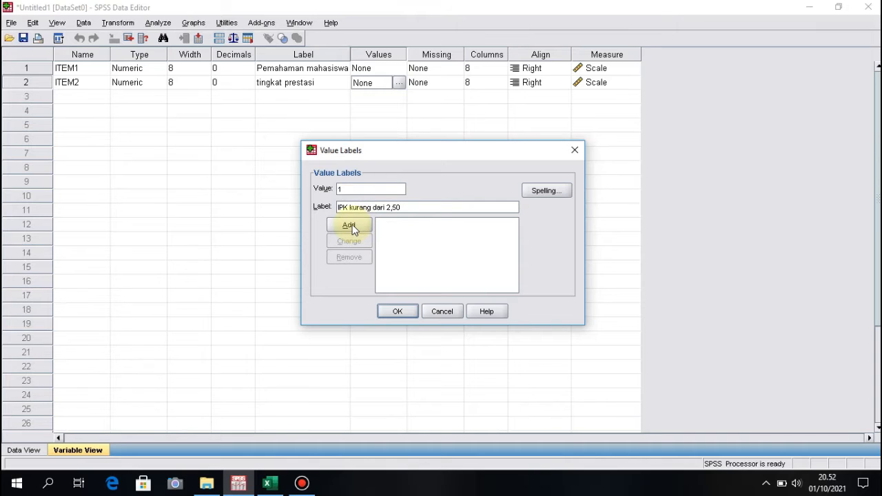
pyautogui.click(353, 228)
# - Add value 2 with the label "IPK 2,50-3,30" to ITEM2's value labels
pyautogui.click(350, 189)
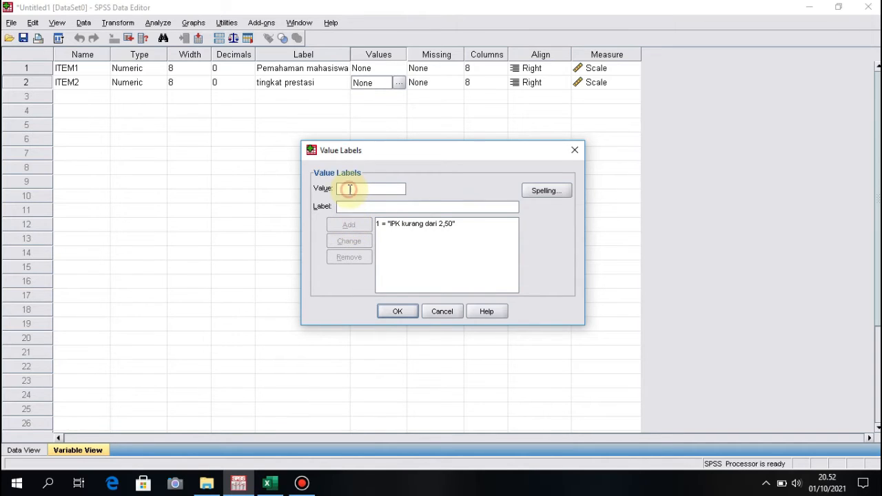
pyautogui.write('2')
pyautogui.click(353, 208)
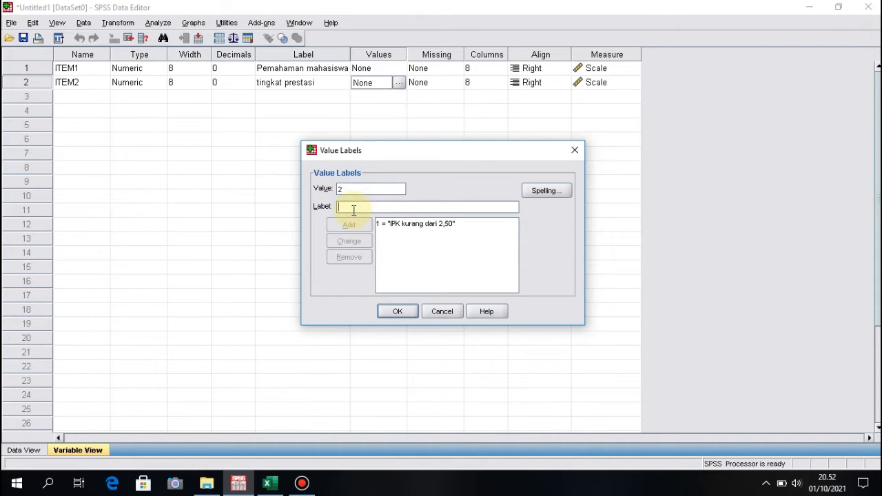
pyautogui.write('IPK 2')
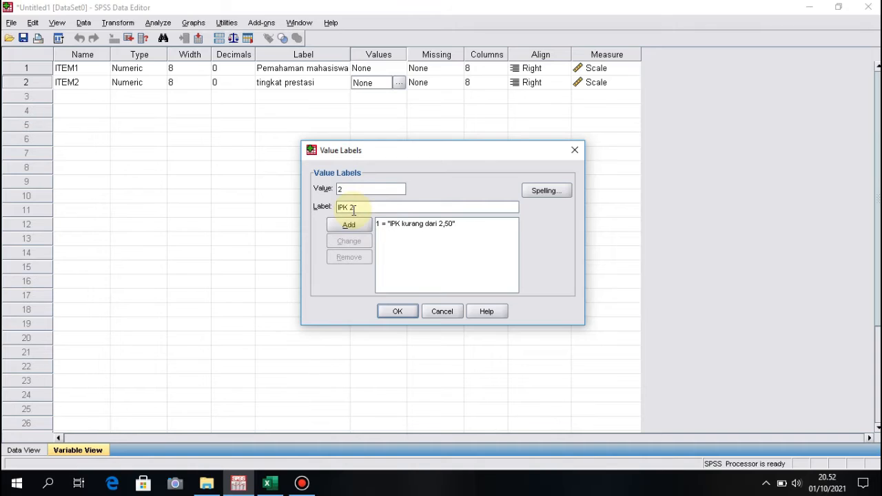
pyautogui.write(',50-3,30')
pyautogui.click(356, 225)
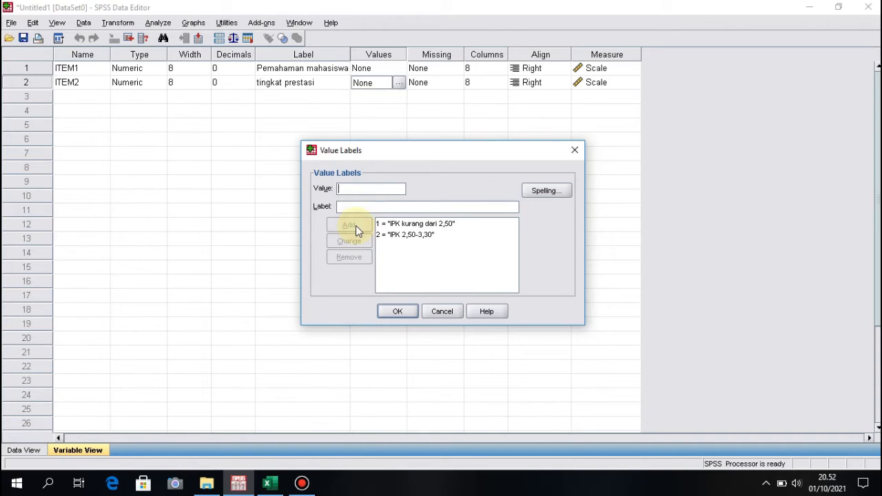
# - Add value 3 with the label "IPK 3,30-4,00" and apply the value labels to ITEM2
pyautogui.click(352, 189)
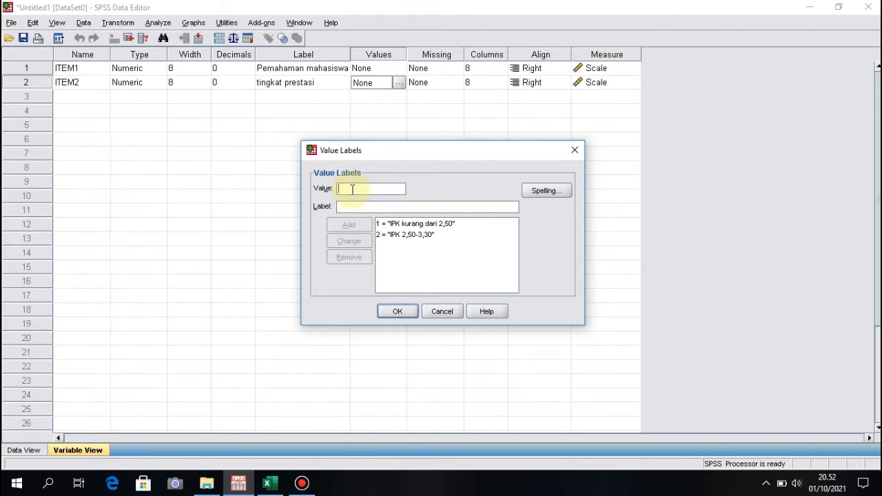
pyautogui.write('3')
pyautogui.click(355, 206)
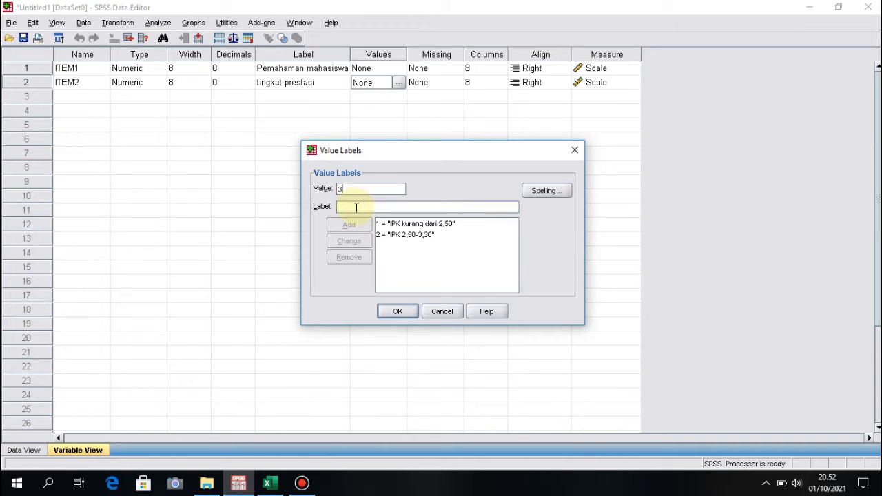
pyautogui.write('IPK')
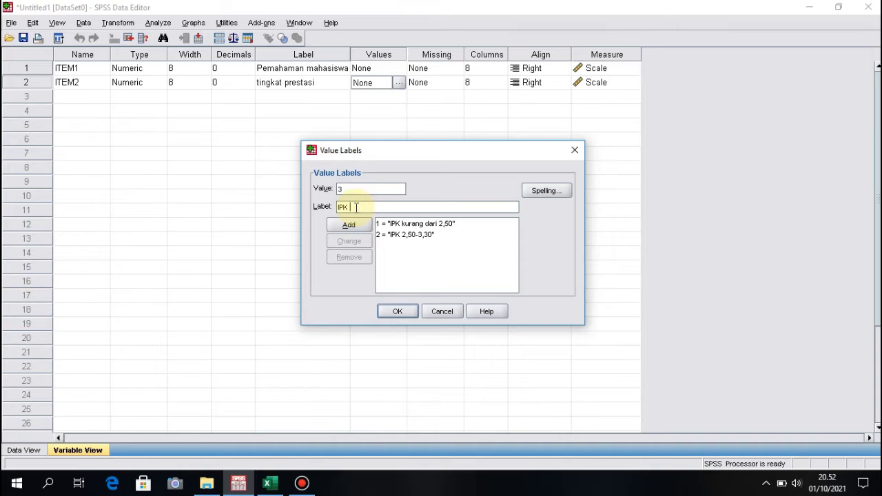
pyautogui.write(' 3,30-4,00')
pyautogui.click(367, 230)
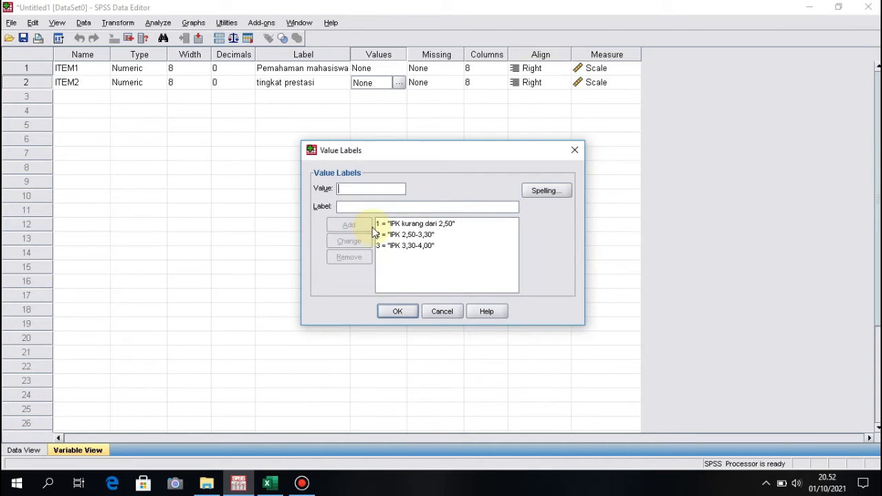
pyautogui.click(404, 314)
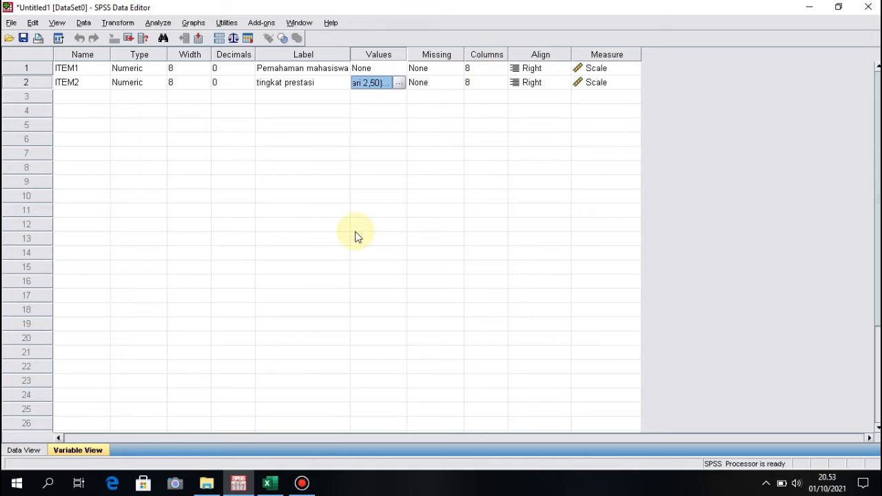
# - Copy the total skor and tingkat prestasi values (M7:N26) from the Excel sheet Lembar2 into ITEM1 and ITEM2 in the SPSS data
pyautogui.click(33, 451)
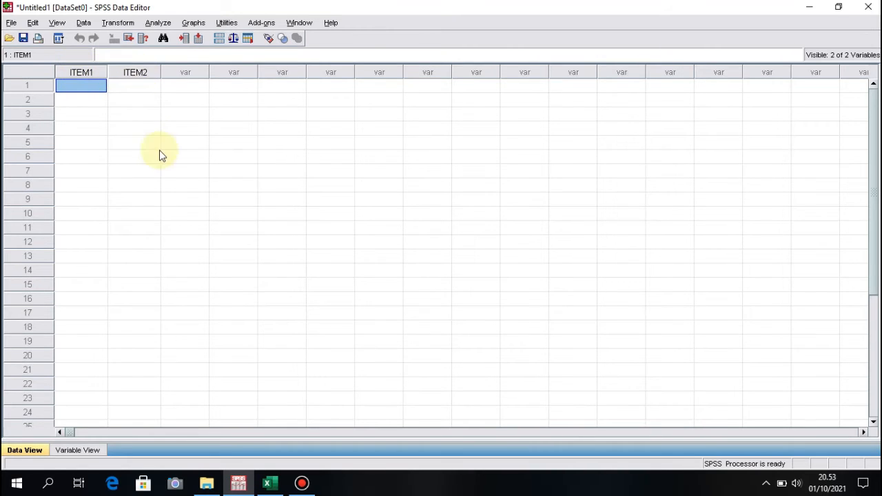
pyautogui.click(277, 489)
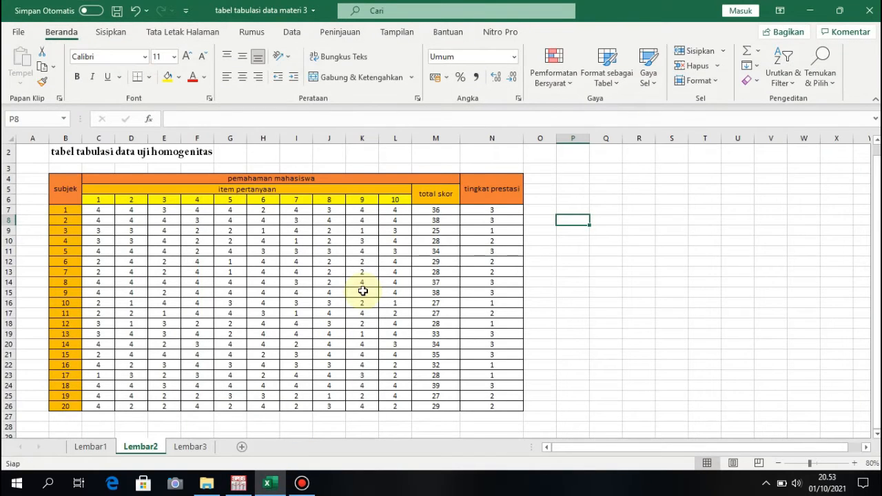
pyautogui.click(422, 210)
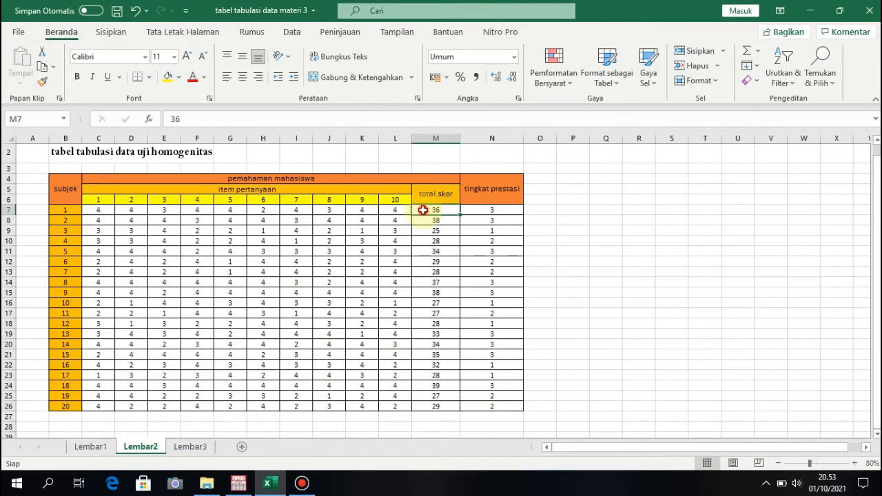
pyautogui.click(423, 210)
pyautogui.click(422, 210)
pyautogui.moveTo(422, 210); pyautogui.dragTo(500, 405)
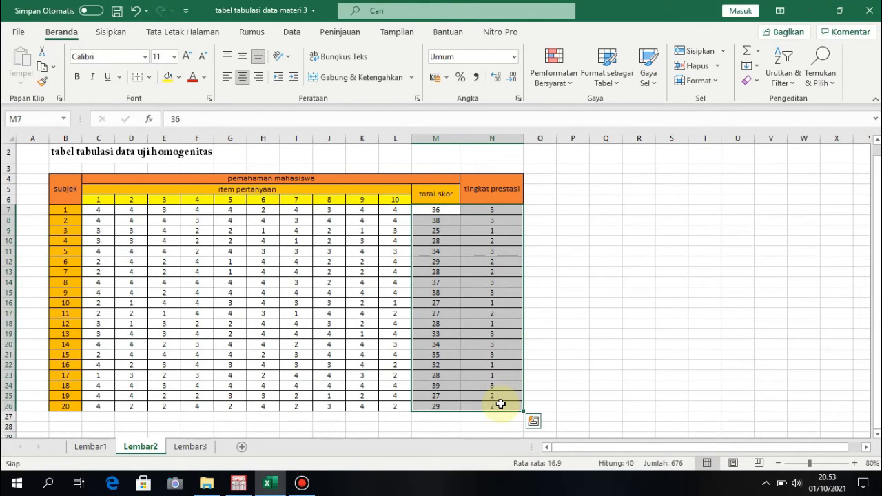
pyautogui.hotkey('ctrl', 'c')
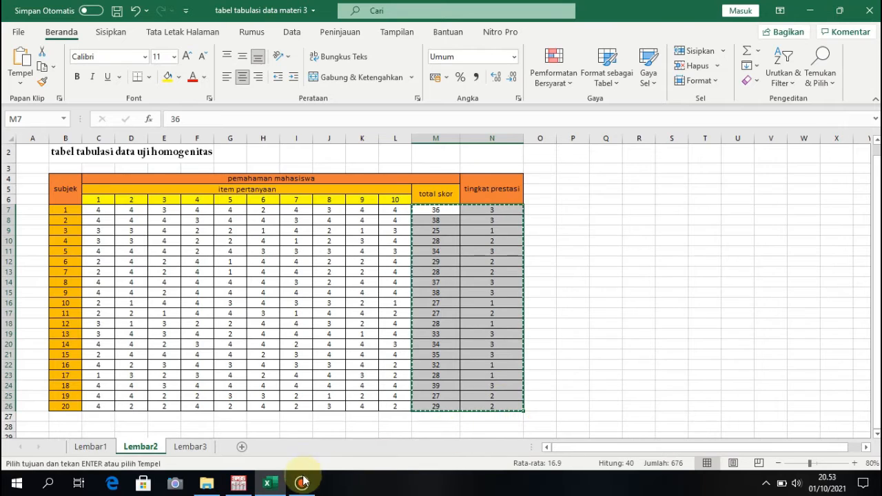
pyautogui.click(238, 484)
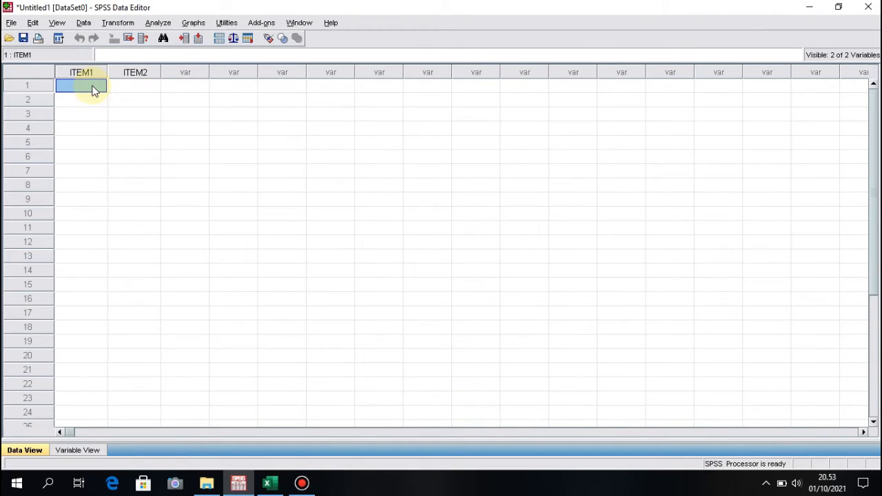
pyautogui.hotkey('ctrl', 'v')
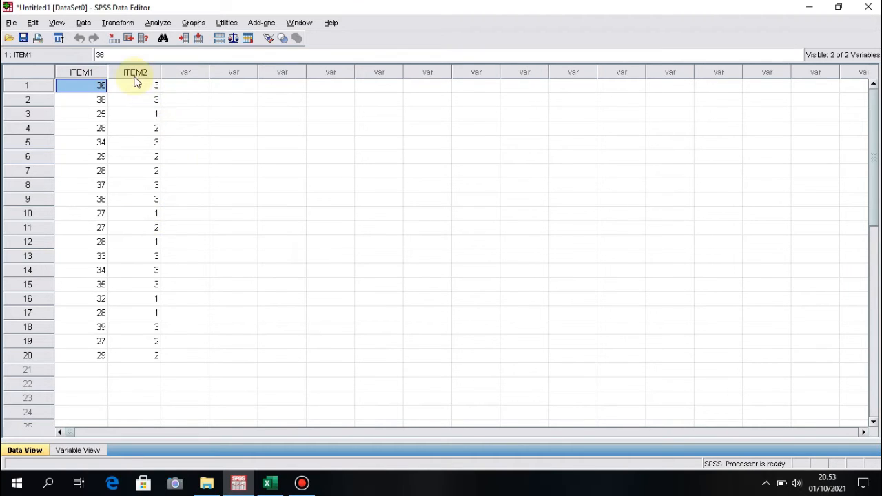
# - Start a One-Way ANOVA with Pemahaman mahasiswa as the dependent variable and tingkat prestasi as the factor
pyautogui.click(159, 24)
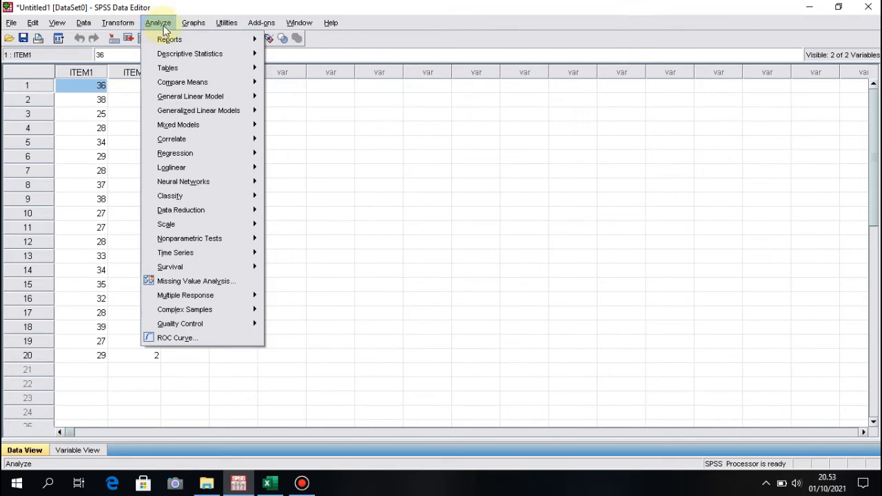
pyautogui.moveTo(185, 85)
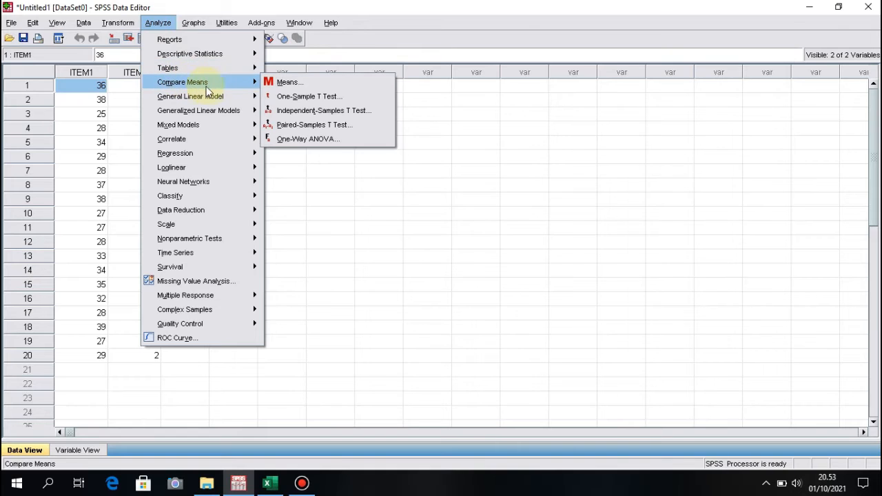
pyautogui.click(295, 139)
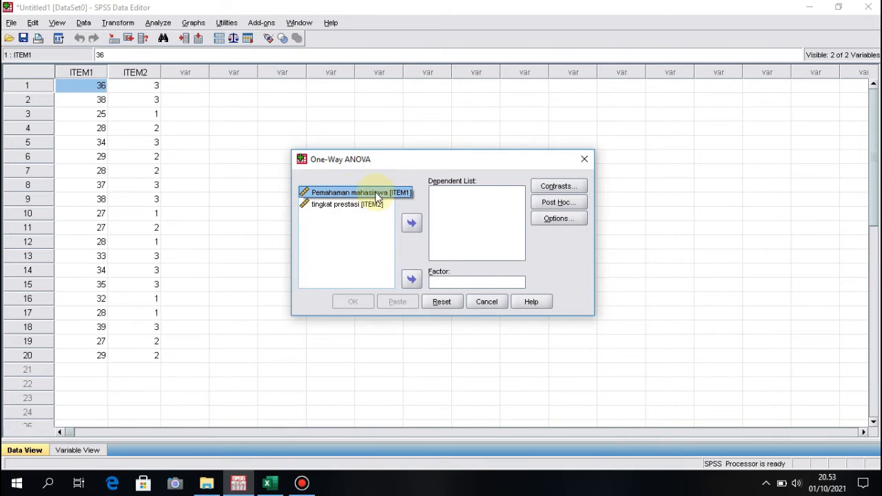
pyautogui.click(412, 225)
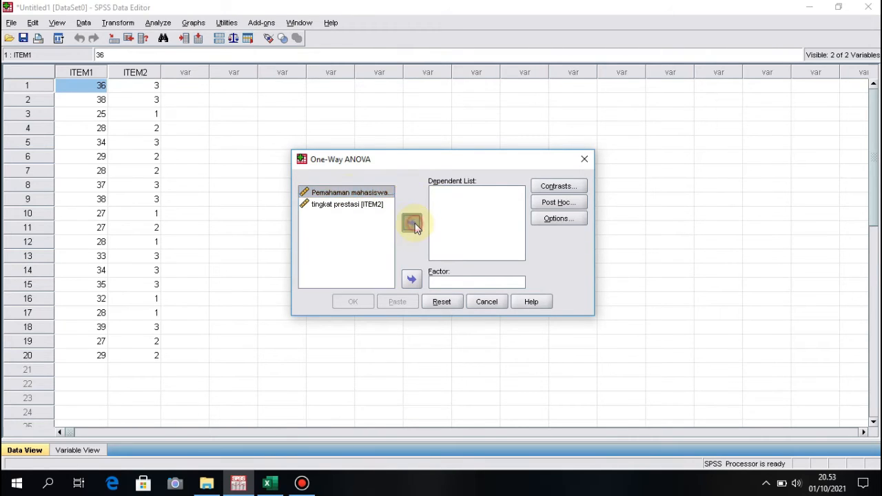
pyautogui.click(367, 196)
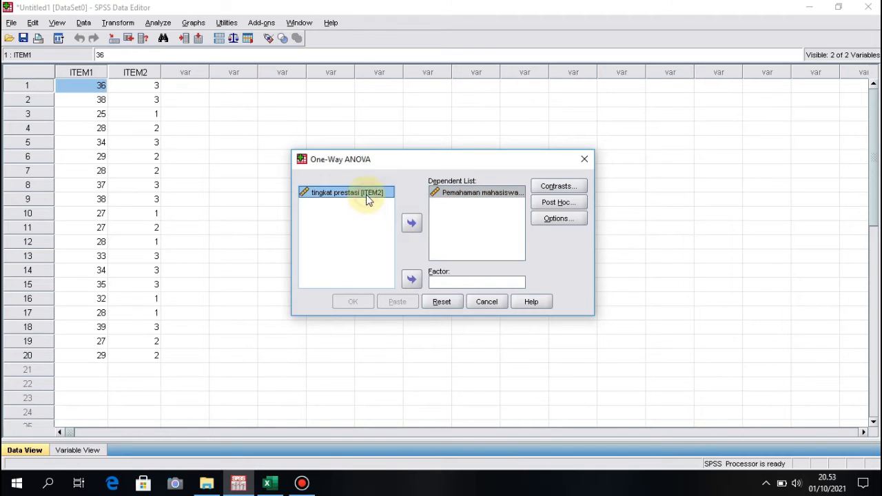
pyautogui.click(412, 280)
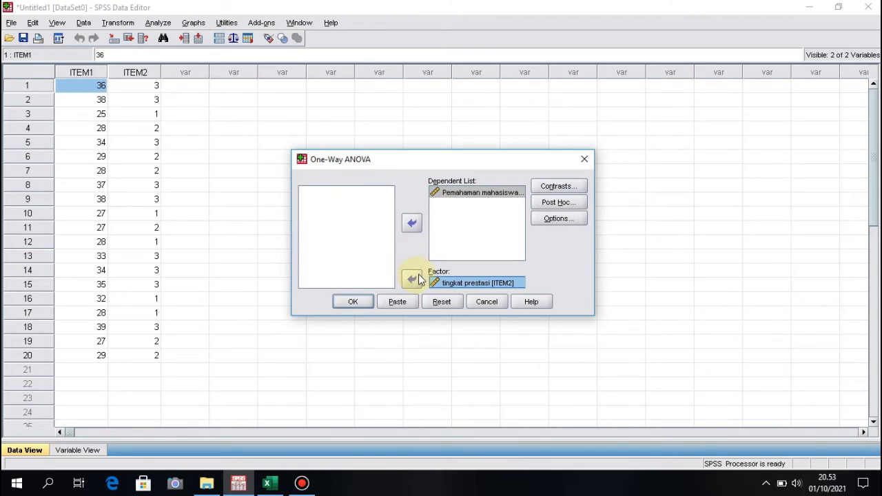
# - Enable the homogeneity of variance test and run the One-Way ANOVA
pyautogui.click(554, 218)
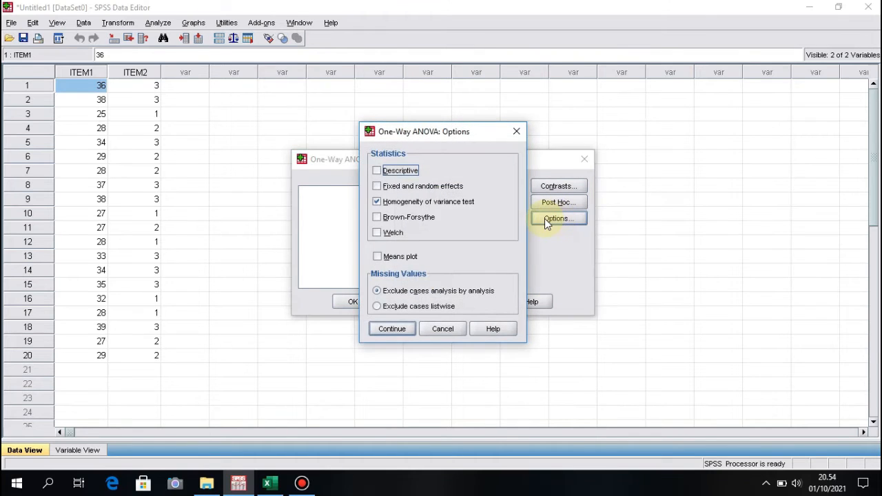
pyautogui.click(377, 201)
pyautogui.click(396, 328)
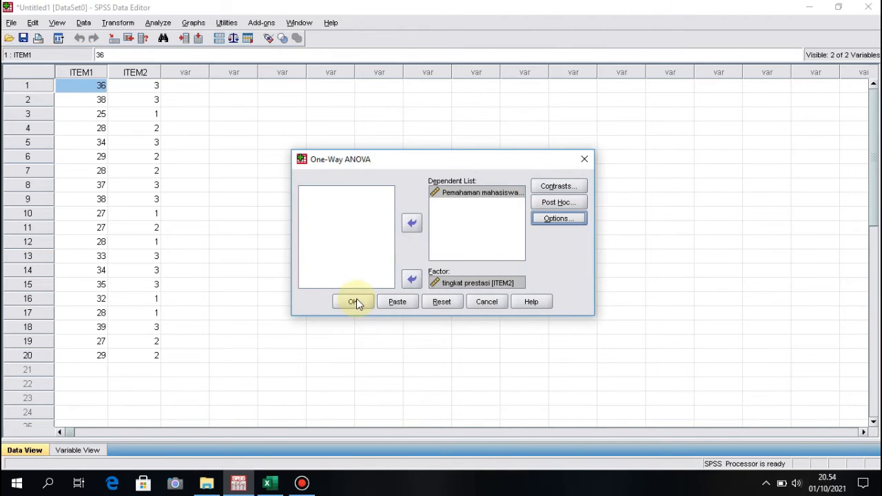
pyautogui.click(355, 302)
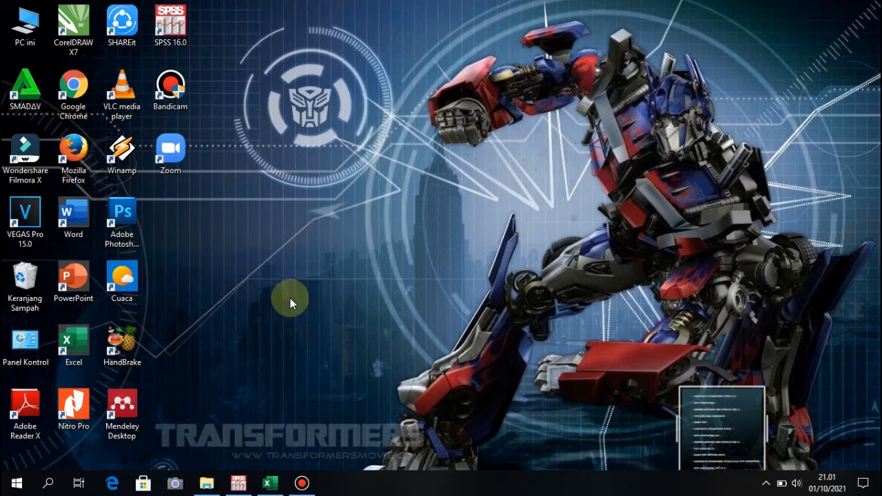
# - In the SPSS data, start an Explore analysis with Pemahaman mahasiswa as the dependent variable and tingkat prestasi as the factor
pyautogui.moveTo(238, 479)
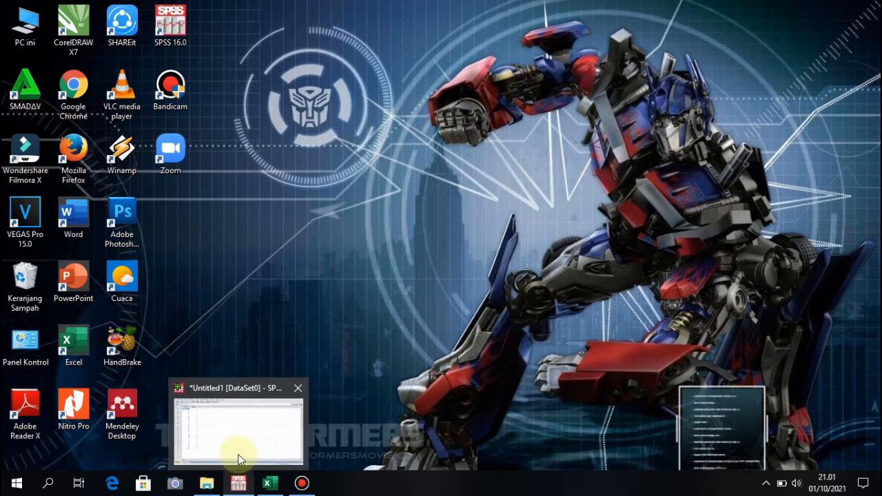
pyautogui.click(239, 460)
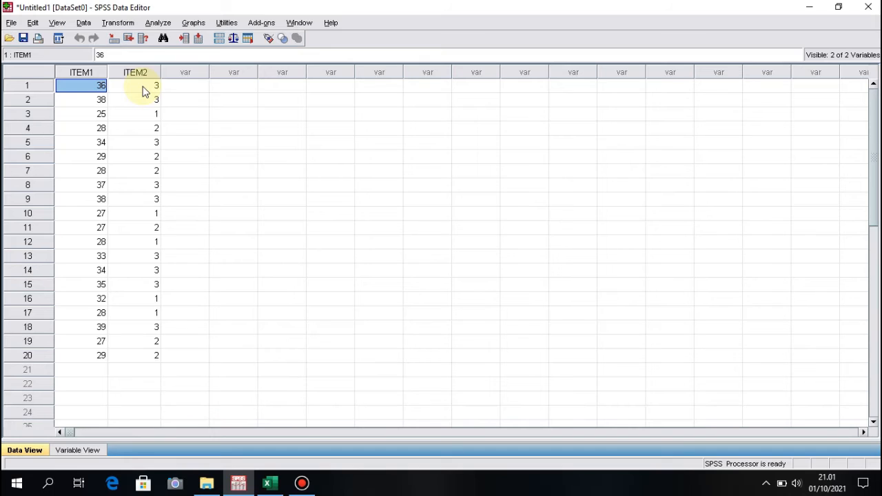
pyautogui.click(158, 23)
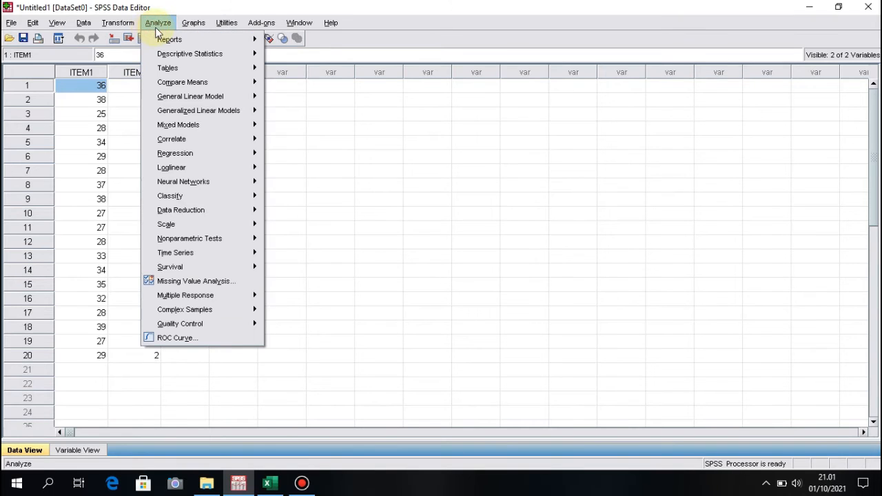
pyautogui.moveTo(173, 40)
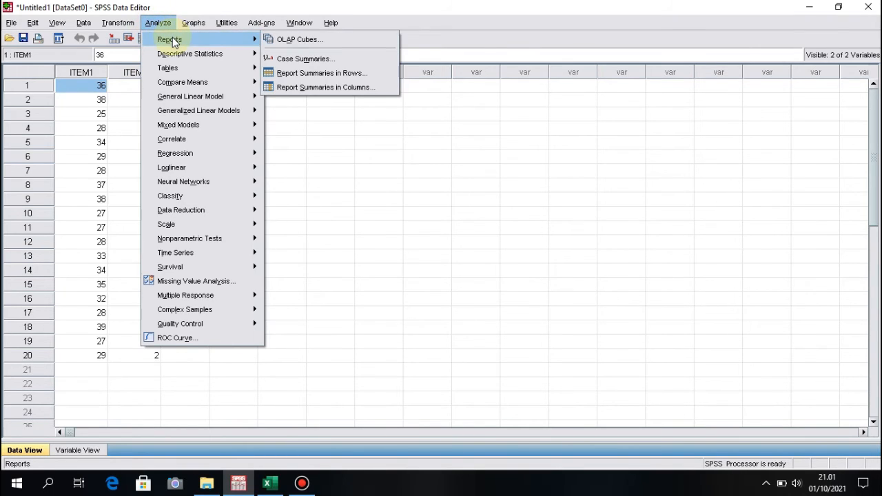
pyautogui.moveTo(177, 59)
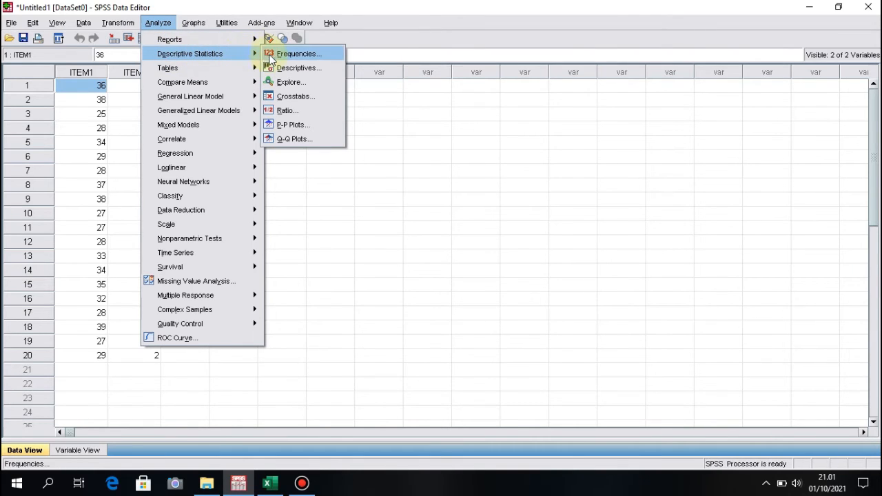
pyautogui.click(288, 83)
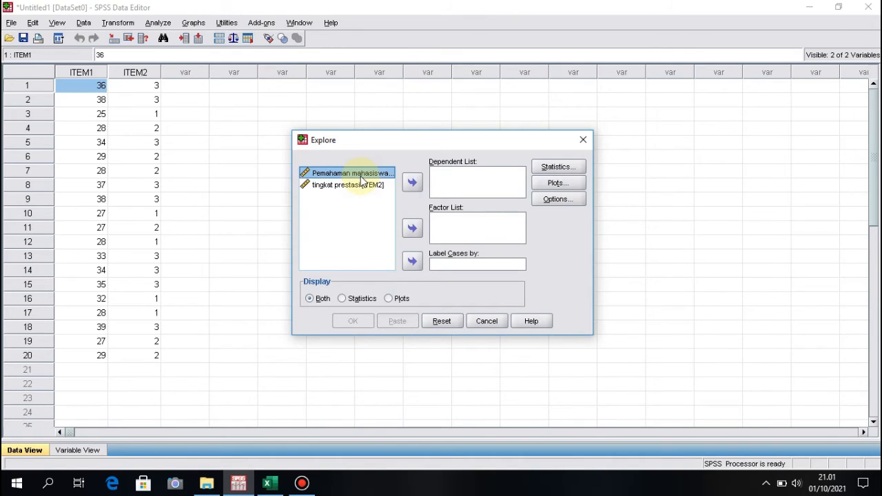
pyautogui.click(412, 184)
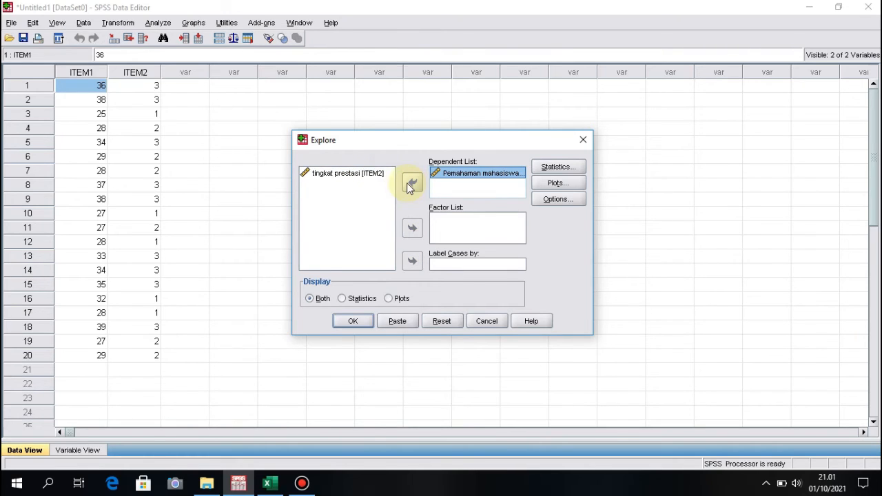
pyautogui.click(372, 177)
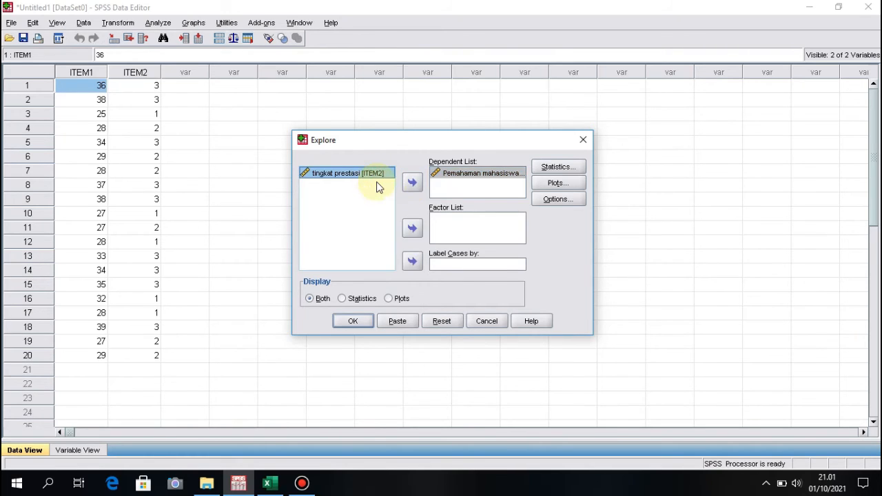
pyautogui.click(413, 230)
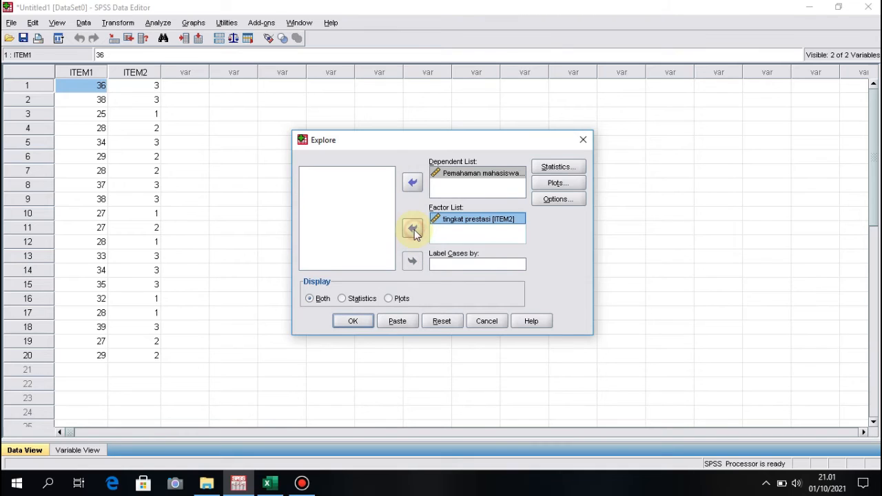
# - Include normality plots with tests, run the Explore analysis and review its output tables
pyautogui.click(558, 183)
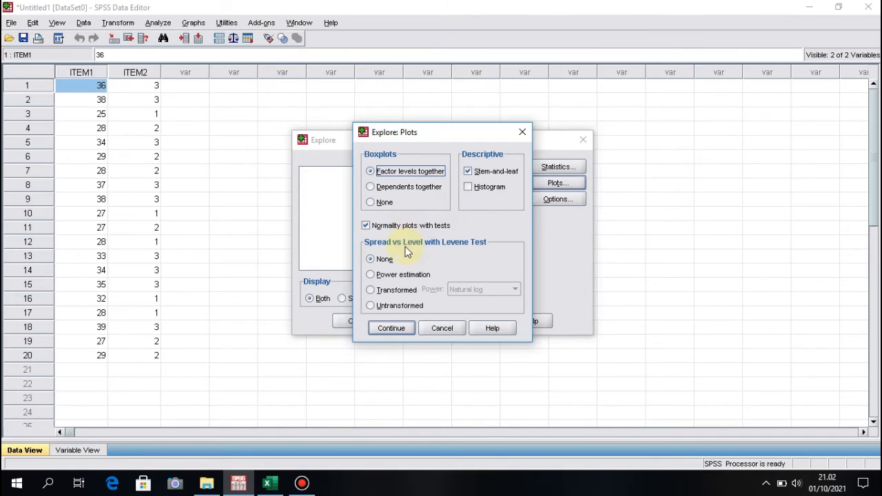
pyautogui.click(394, 328)
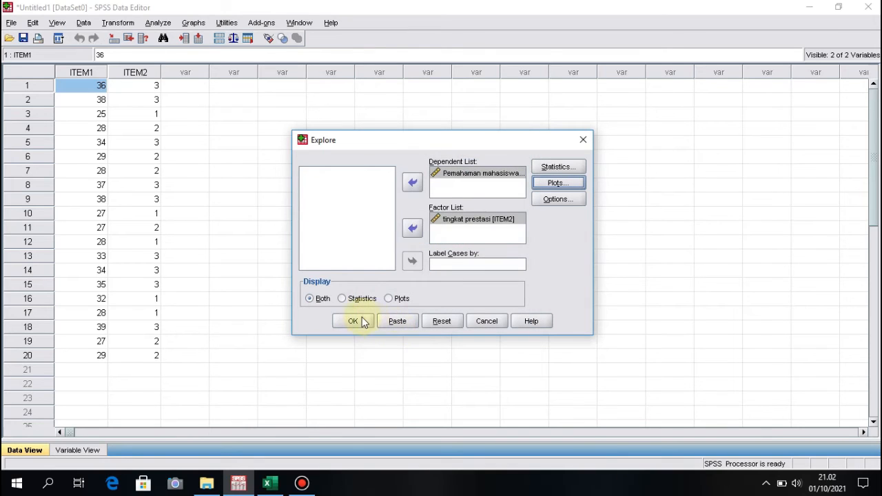
pyautogui.click(354, 321)
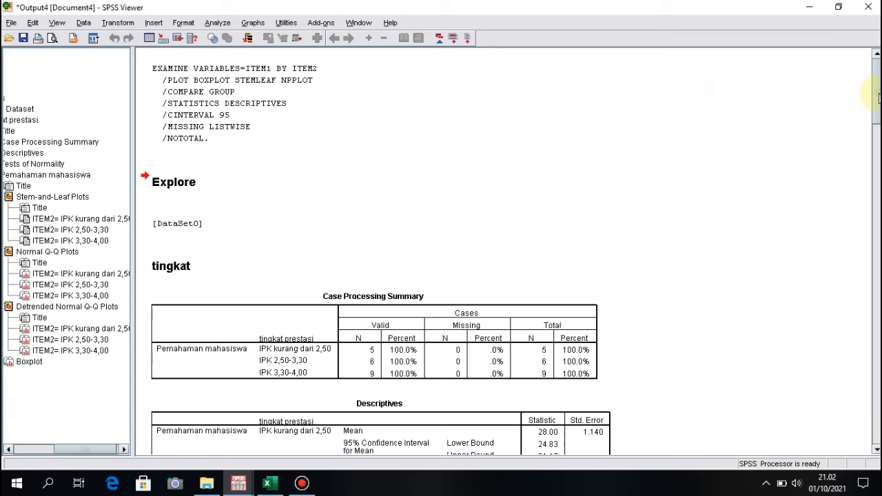
pyautogui.moveTo(873, 96); pyautogui.dragTo(874, 121)
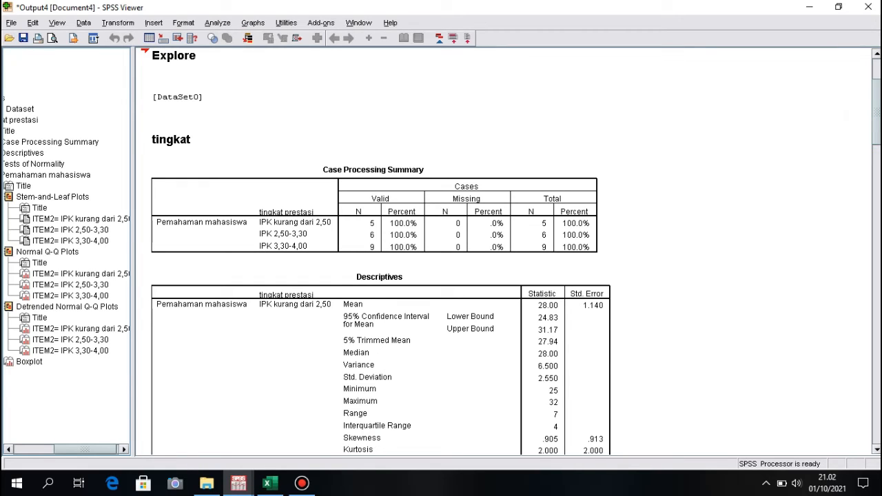
pyautogui.moveTo(877, 112); pyautogui.dragTo(877, 217)
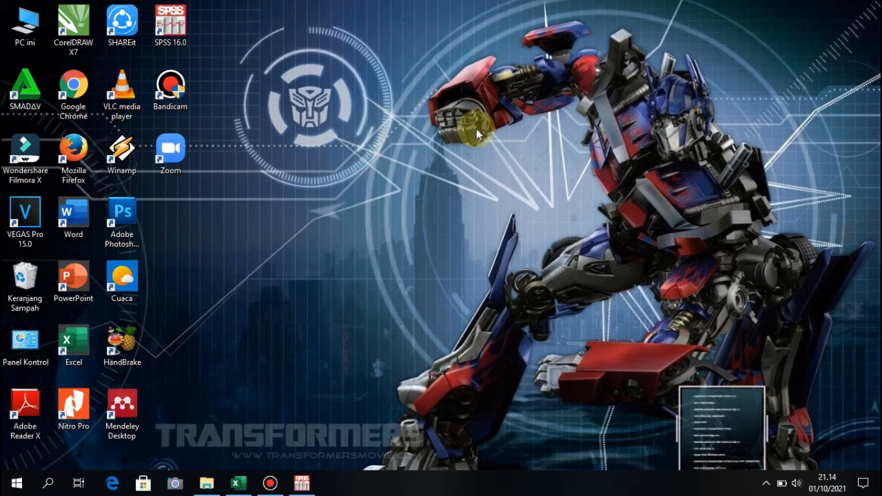
# - In the empty SPSS dataset, define two variables named x and y
pyautogui.moveTo(301, 483)
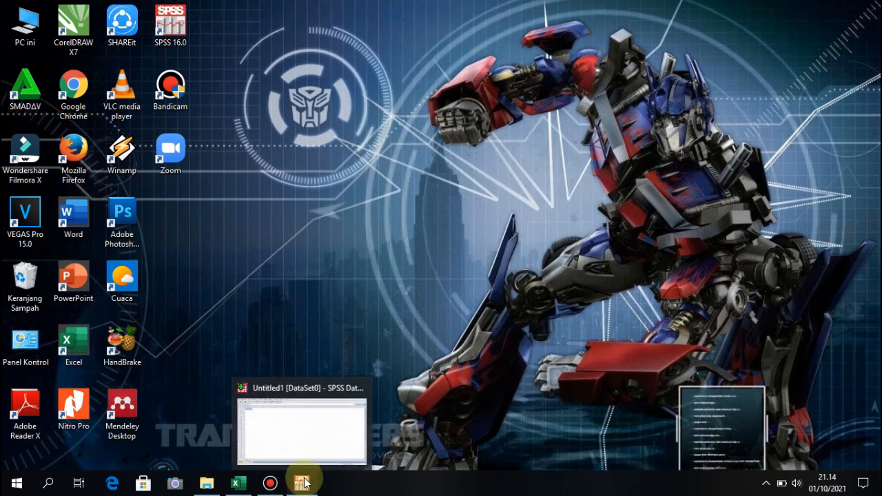
pyautogui.click(299, 456)
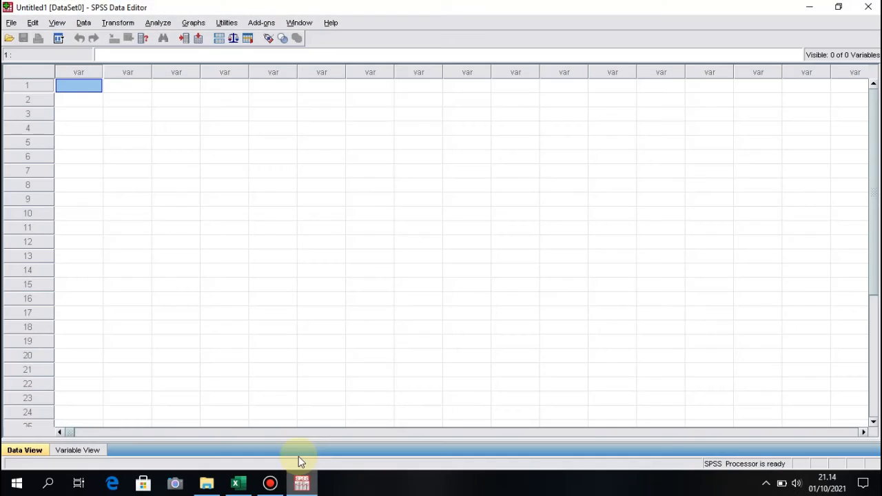
pyautogui.click(83, 450)
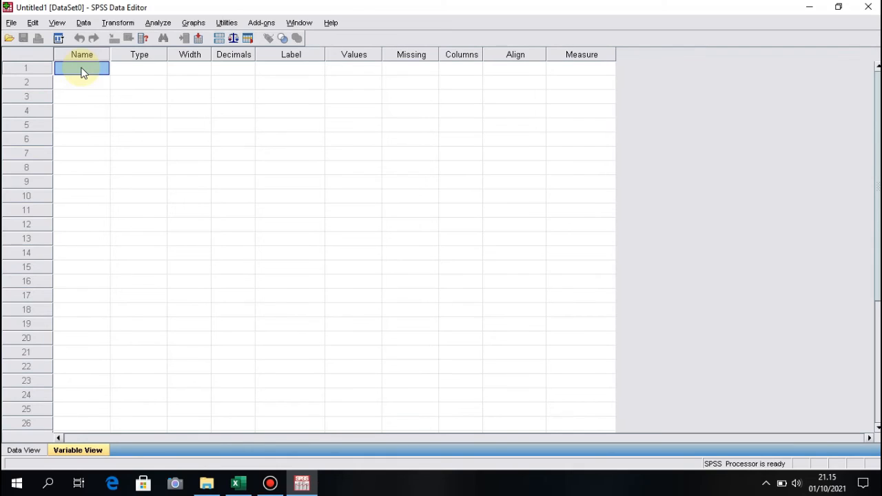
pyautogui.write('x')
pyautogui.click(81, 84)
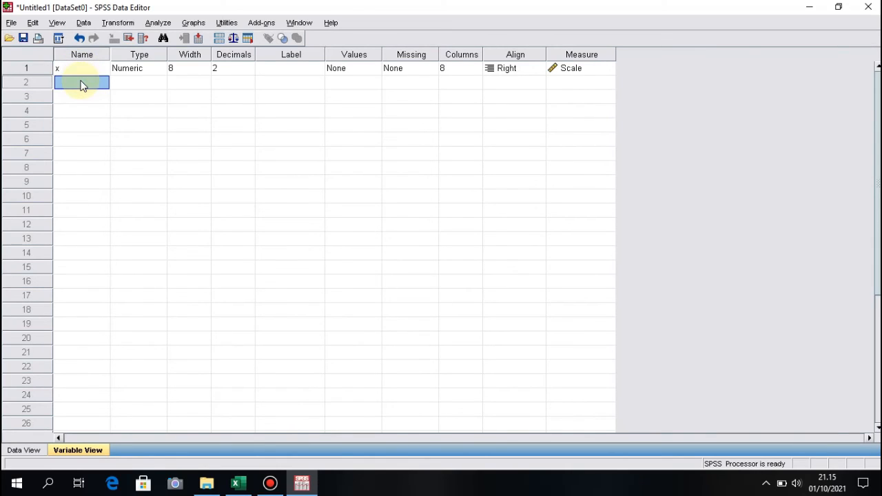
pyautogui.write('y')
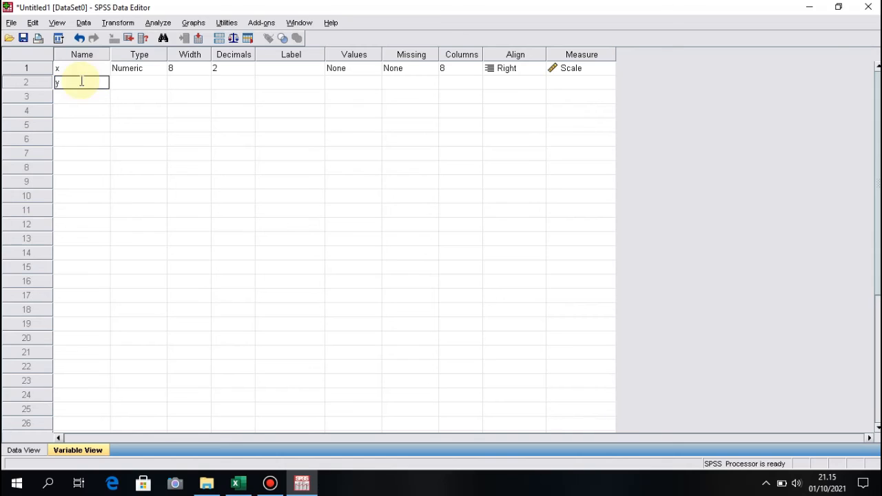
# - Set the decimals of variables x and y to 0
pyautogui.click(242, 69)
pyautogui.click(248, 65)
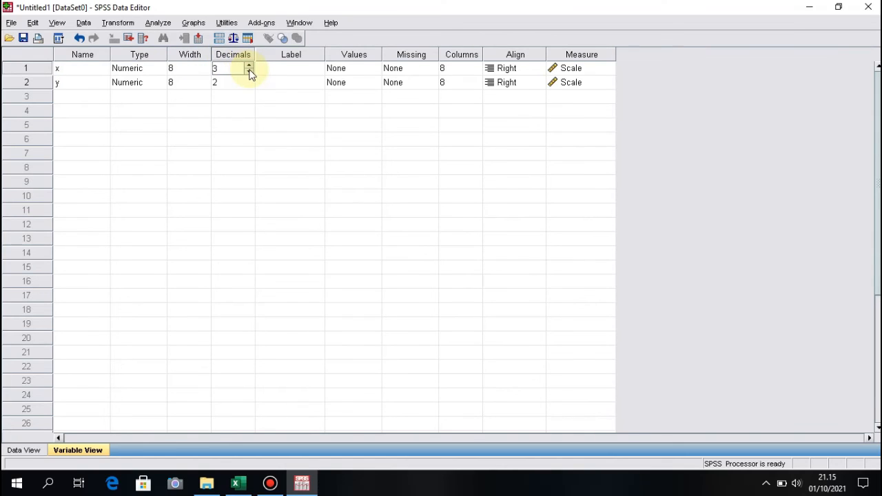
pyautogui.click(248, 71)
pyautogui.click(249, 71)
pyautogui.click(249, 72)
pyautogui.click(248, 89)
pyautogui.click(249, 88)
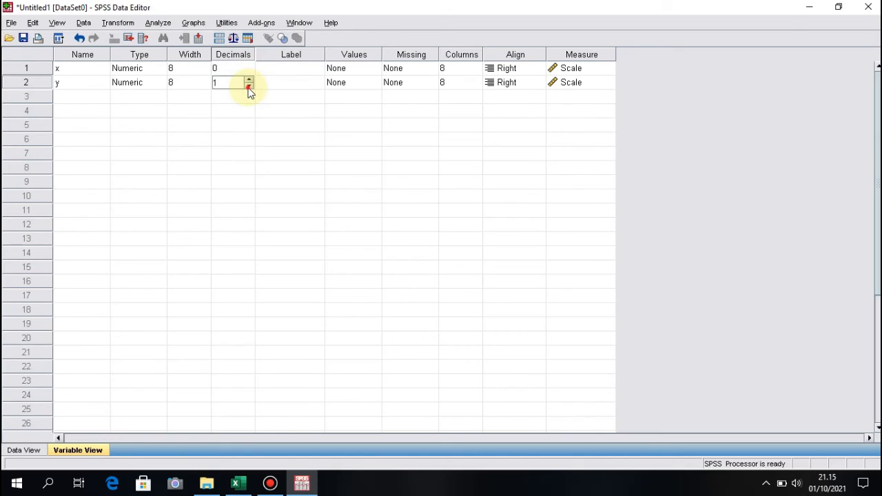
pyautogui.click(249, 87)
# - Label variable x as "kecemasan" and variable y as "optimisme"
pyautogui.click(290, 73)
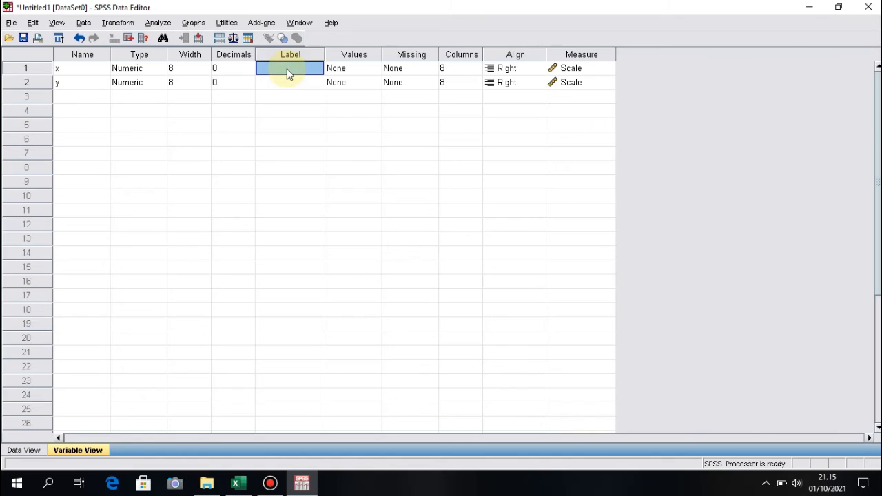
pyautogui.write('kecemasan')
pyautogui.click(288, 83)
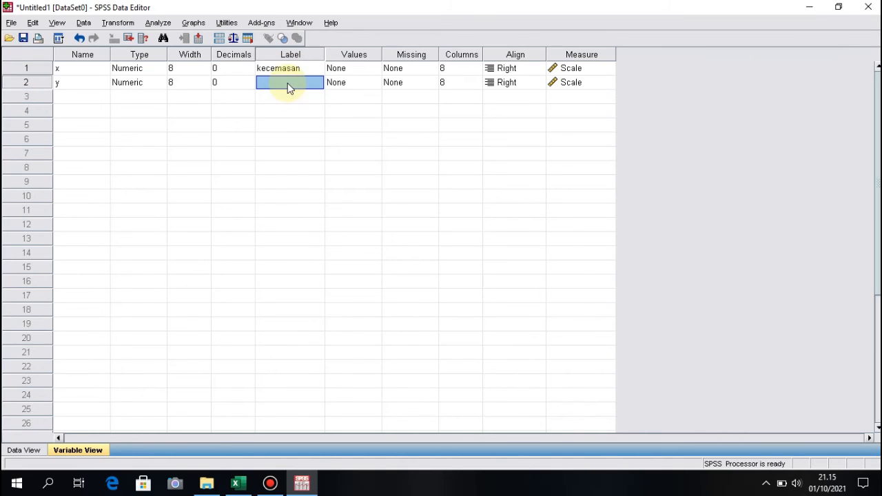
pyautogui.write('optimisme')
# - Copy the kecemasan and optimisme values for subjects 1–9 (C5:D13) from the Excel sheet Lembar3 into x and y in the SPSS data
pyautogui.click(24, 450)
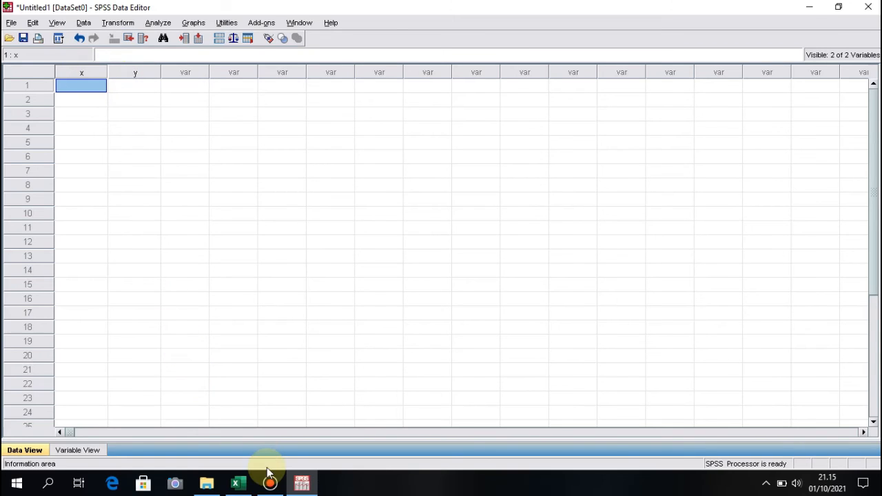
pyautogui.moveTo(245, 493)
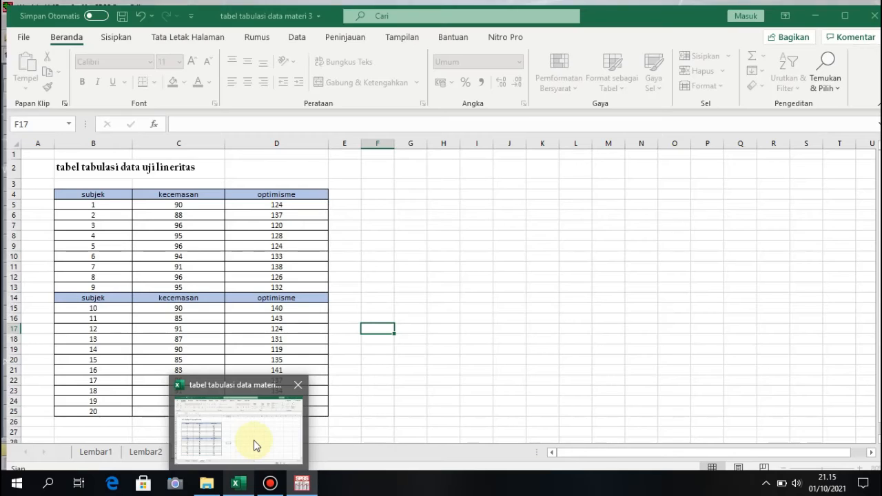
pyautogui.click(252, 442)
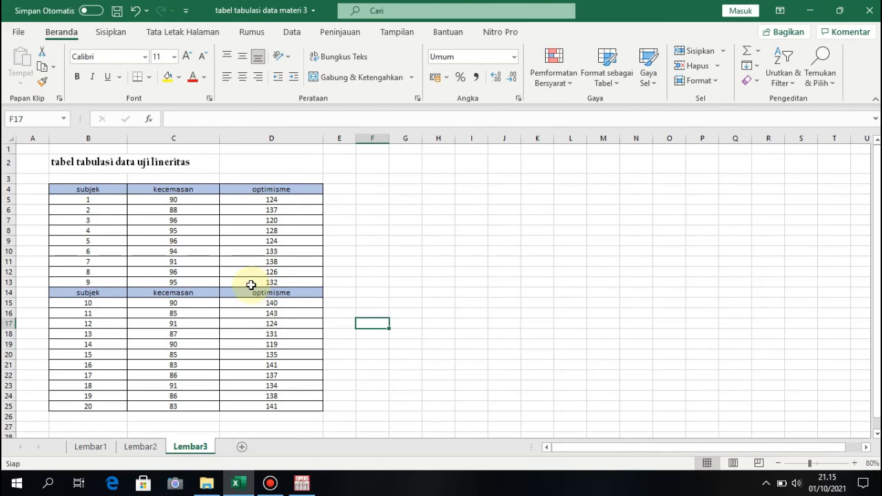
pyautogui.click(192, 200)
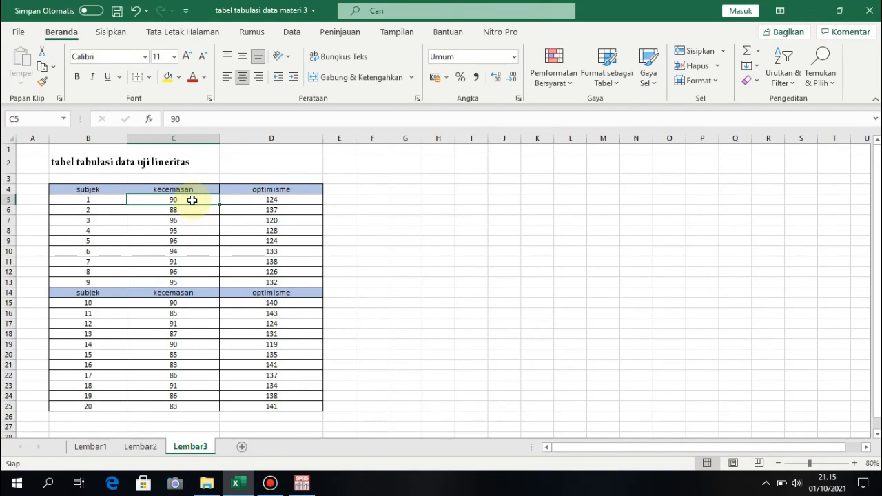
pyautogui.moveTo(192, 200); pyautogui.dragTo(267, 282)
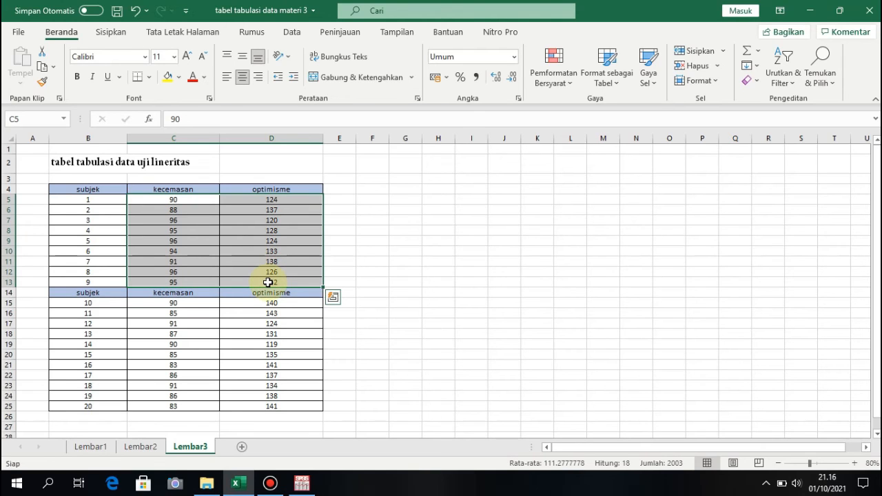
pyautogui.hotkey('ctrl', 'c')
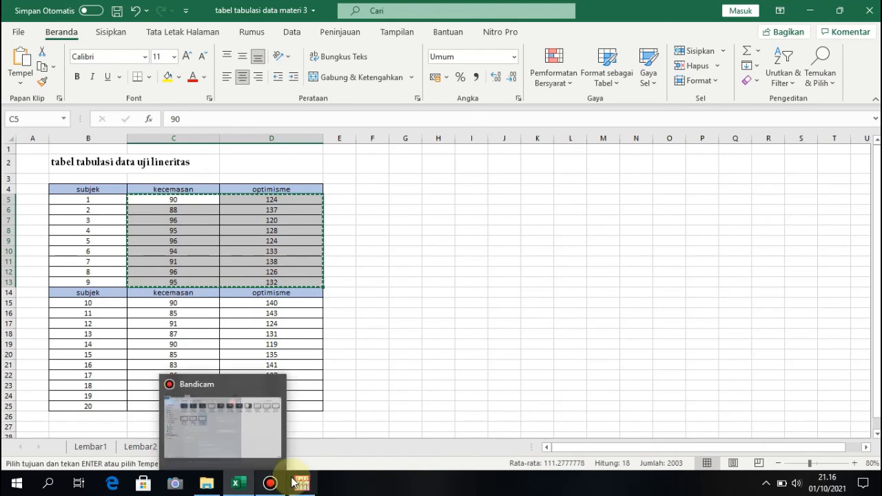
pyautogui.moveTo(296, 482)
pyautogui.click(277, 445)
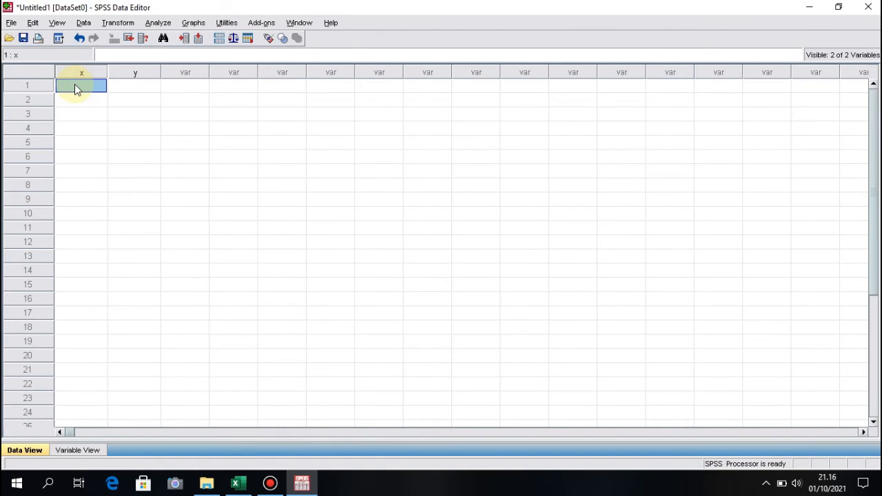
pyautogui.hotkey('ctrl', 'v')
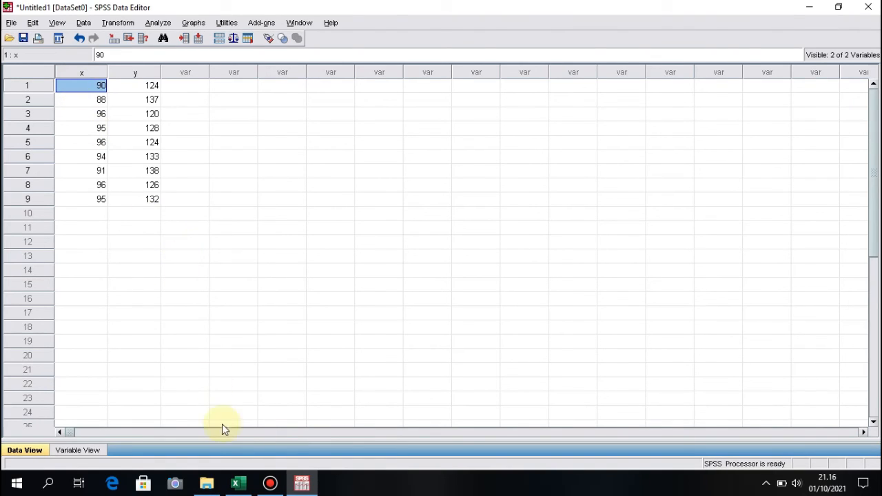
# - Copy the kecemasan and optimisme values for subjects 10–20 (C15:D25) from the Excel sheet Lembar3 into x and y from row 10 of the SPSS data
pyautogui.click(235, 483)
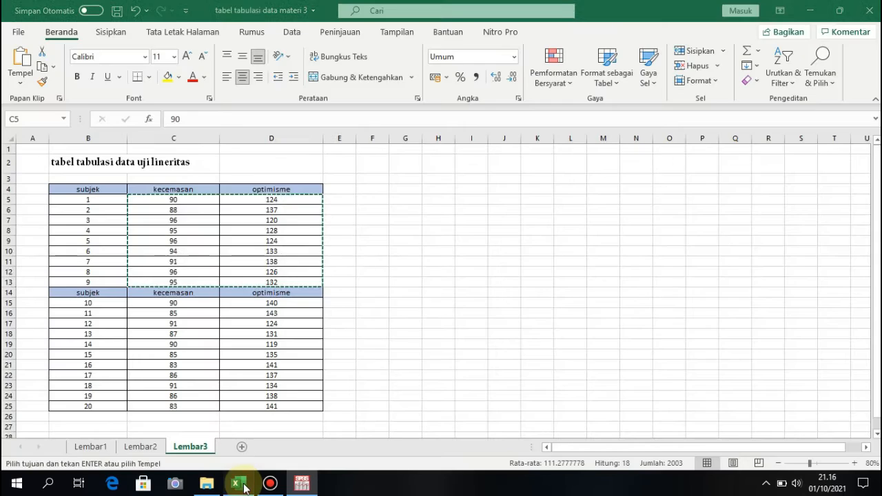
pyautogui.click(173, 305)
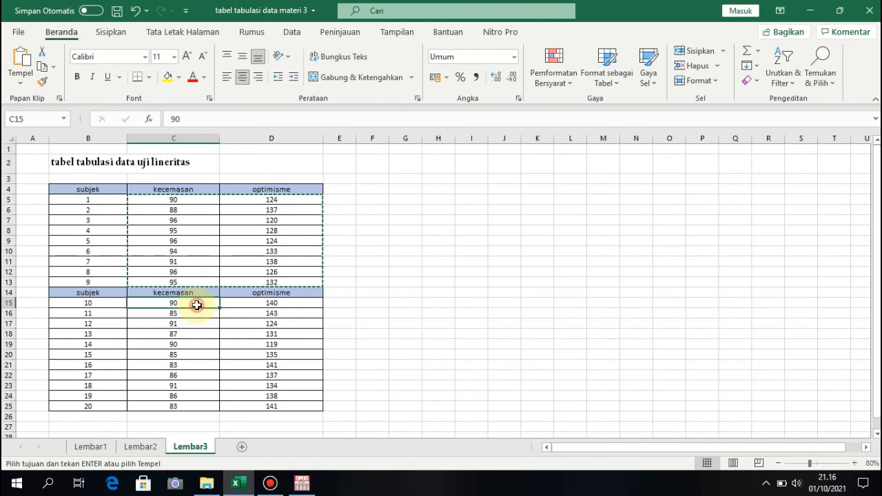
pyautogui.moveTo(196, 305); pyautogui.dragTo(276, 409)
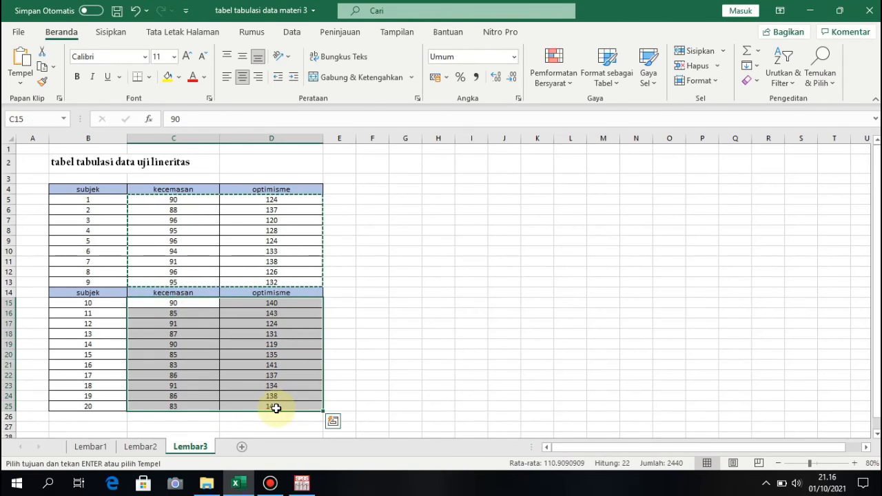
pyautogui.hotkey('ctrl', 'c')
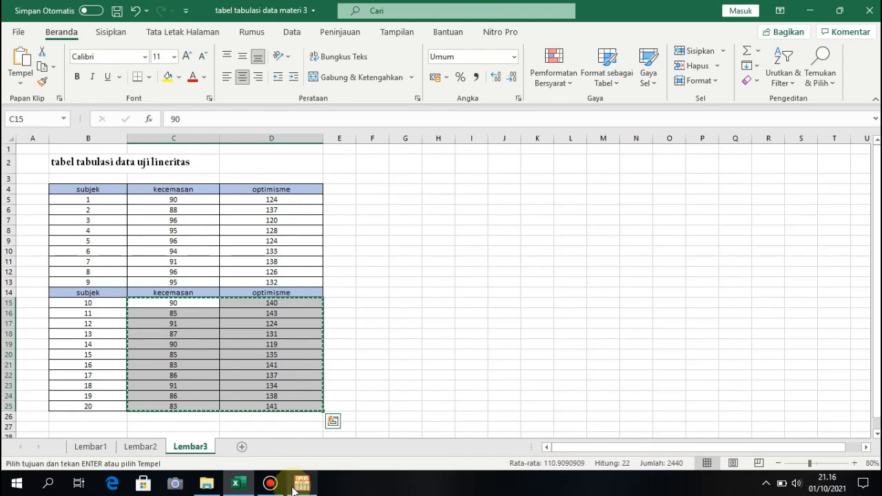
pyautogui.moveTo(302, 483)
pyautogui.click(289, 450)
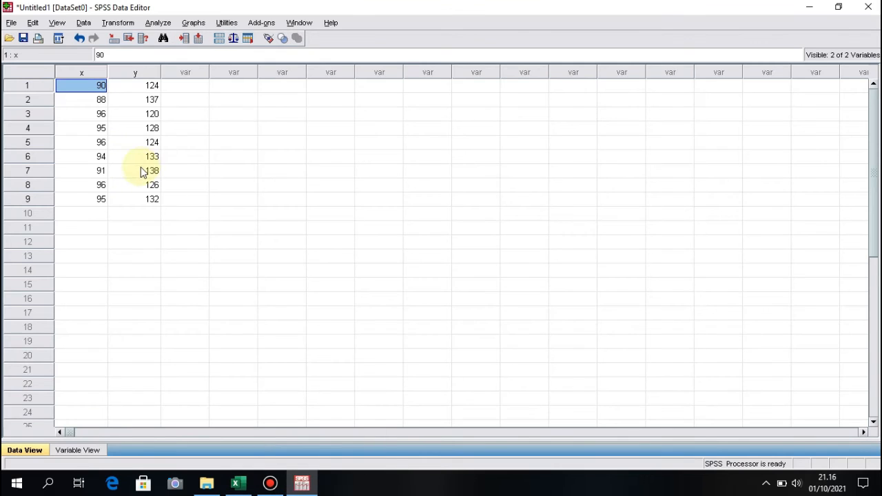
pyautogui.click(93, 215)
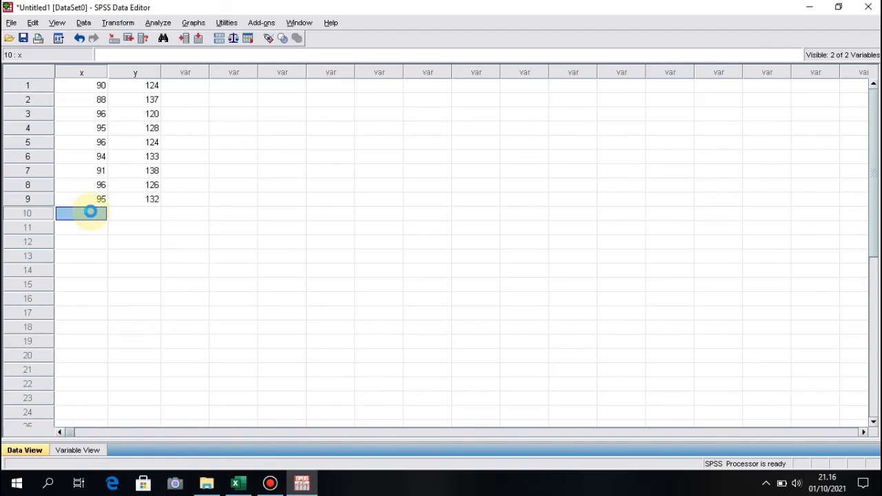
pyautogui.hotkey('ctrl', 'v')
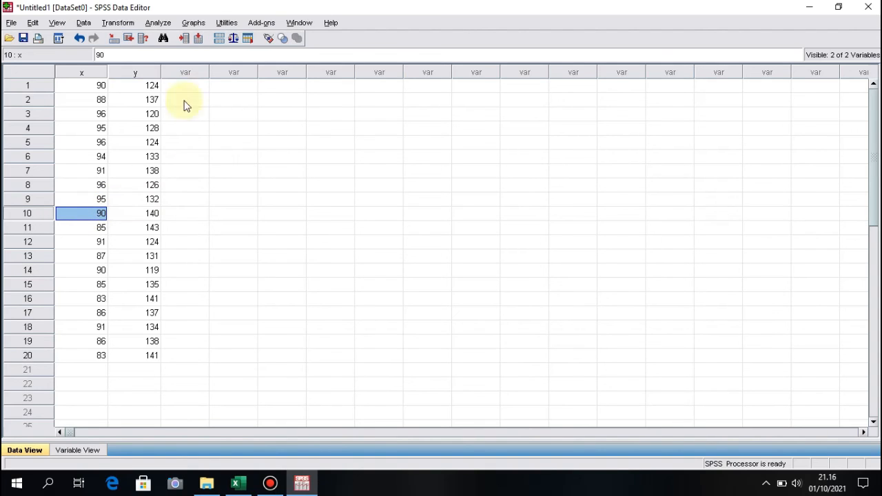
# - Set up a Compare Means analysis (Means) with kecemasan as the independent variable and optimisme as the dependent variable
pyautogui.click(163, 25)
pyautogui.moveTo(178, 58)
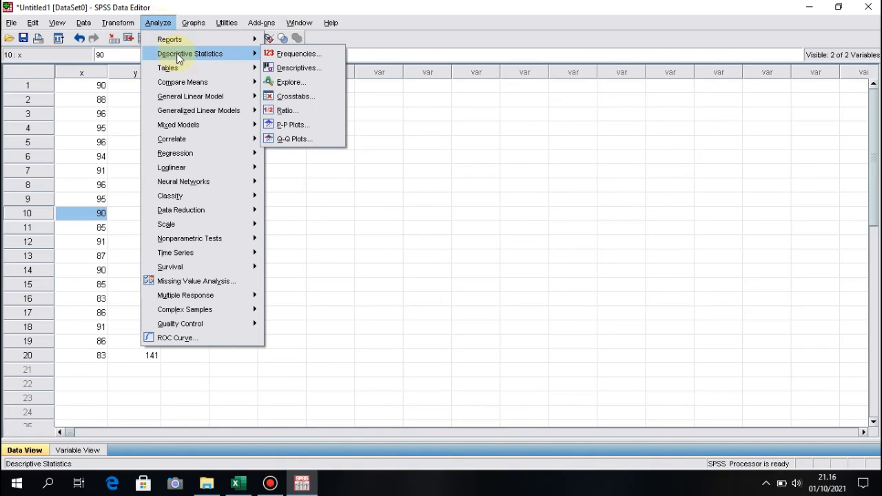
pyautogui.moveTo(197, 88)
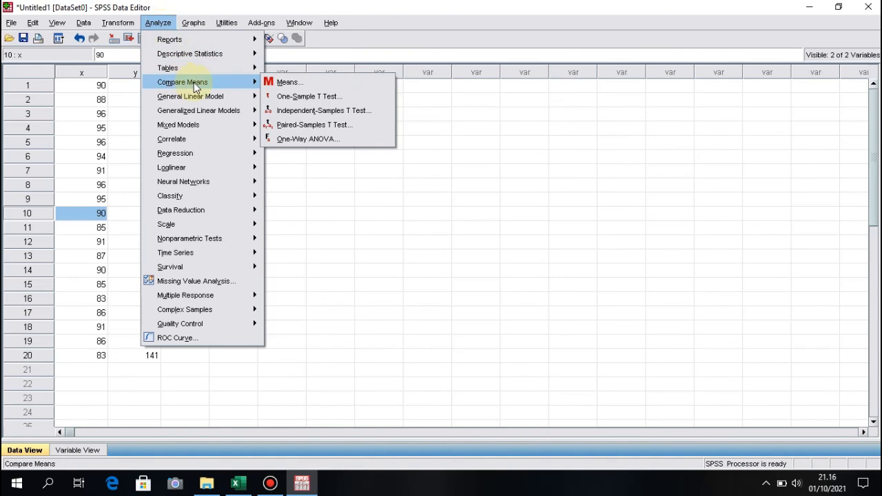
pyautogui.click(283, 84)
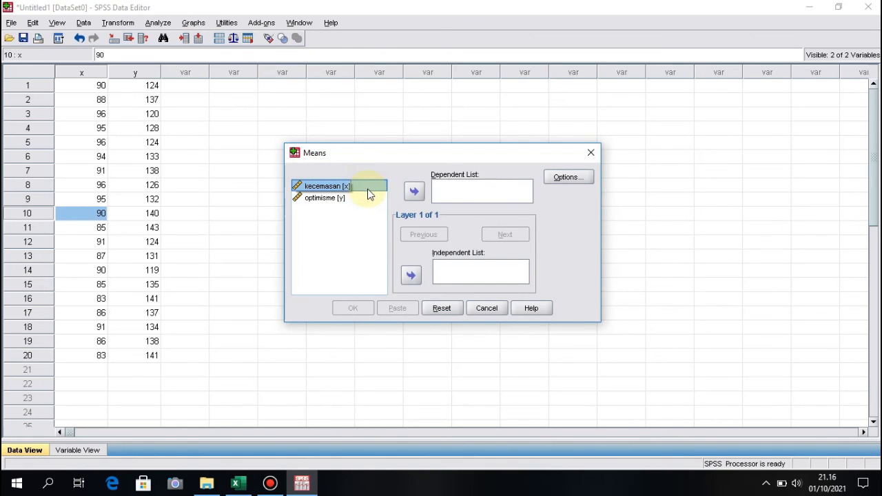
pyautogui.click(415, 277)
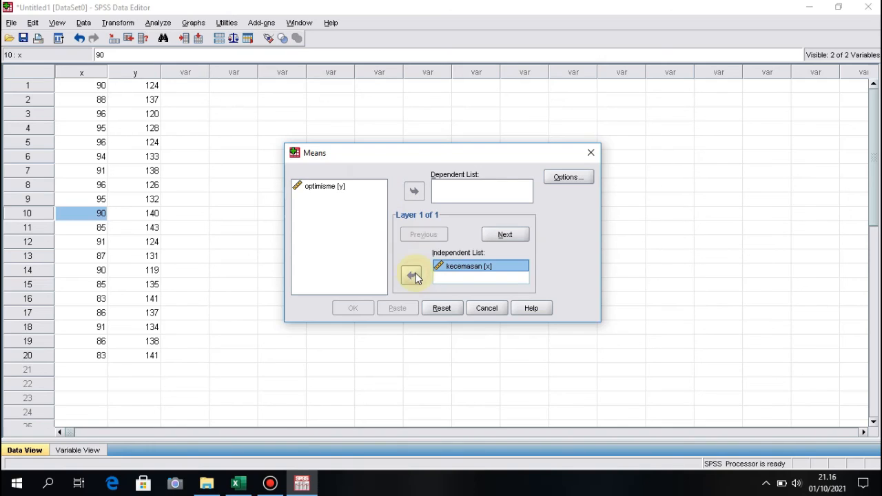
pyautogui.click(342, 187)
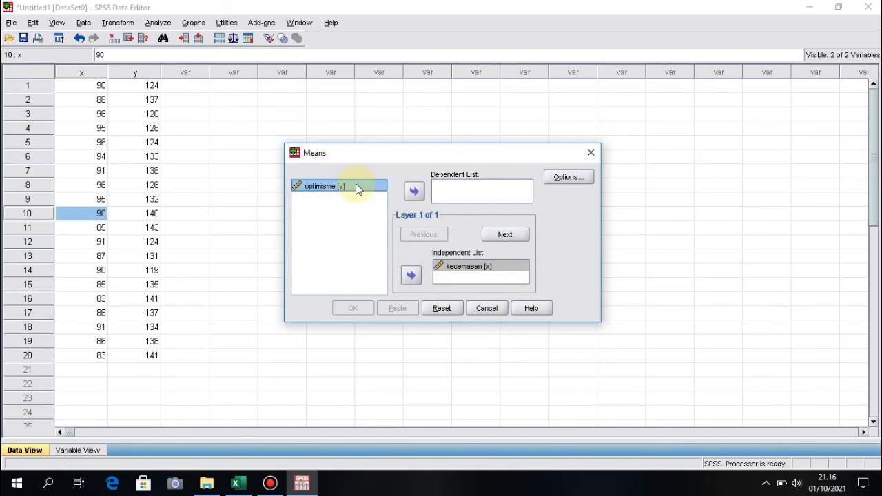
pyautogui.click(415, 192)
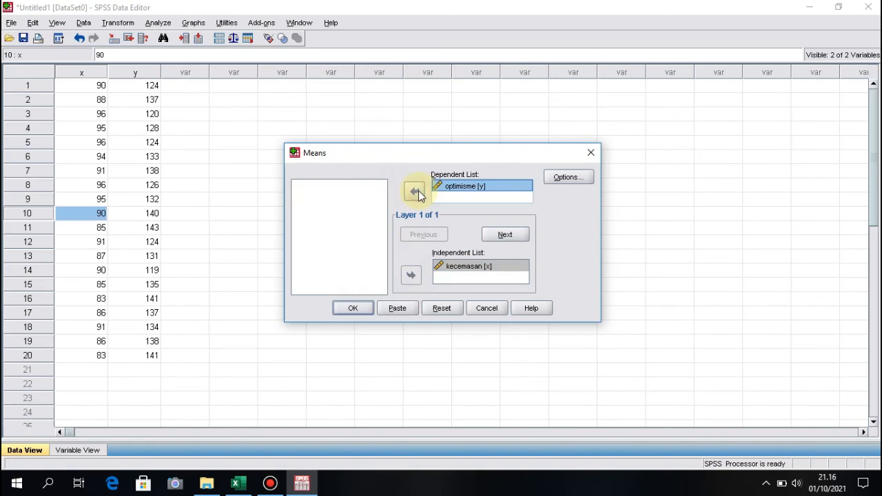
# - Run the Means analysis with the test for linearity enabled, and view the ANOVA and association tables in the output
pyautogui.click(561, 178)
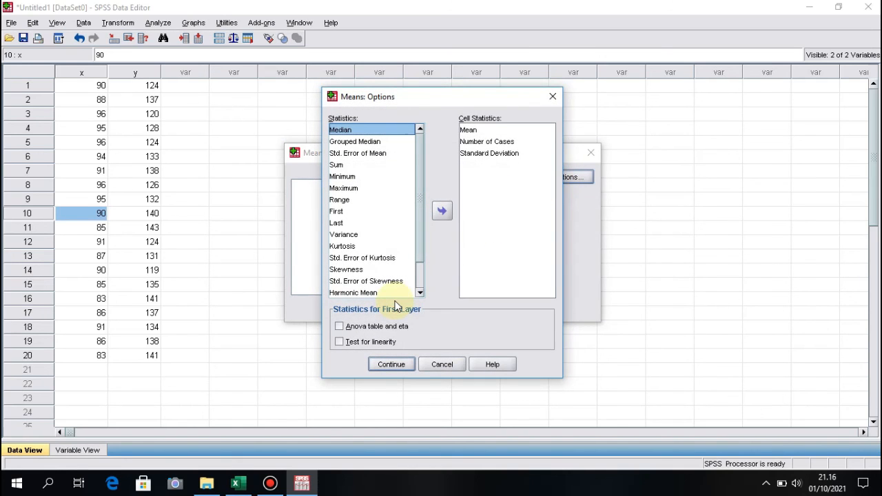
pyautogui.click(340, 342)
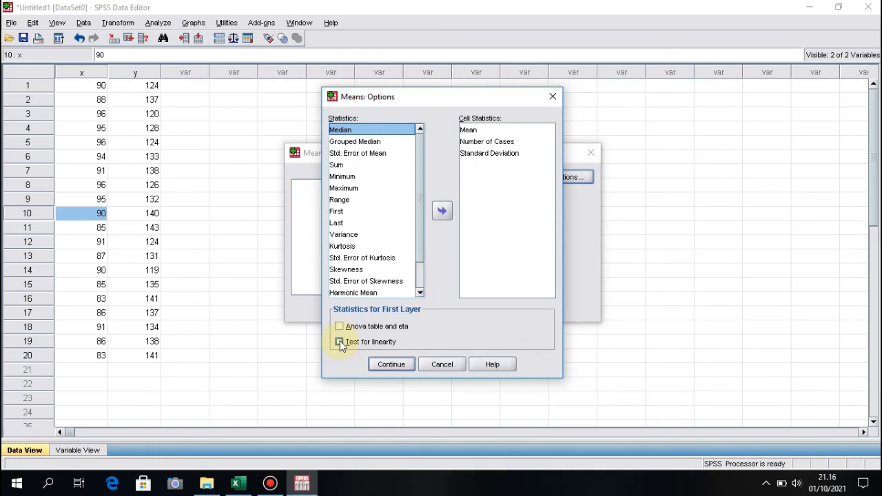
pyautogui.click(340, 341)
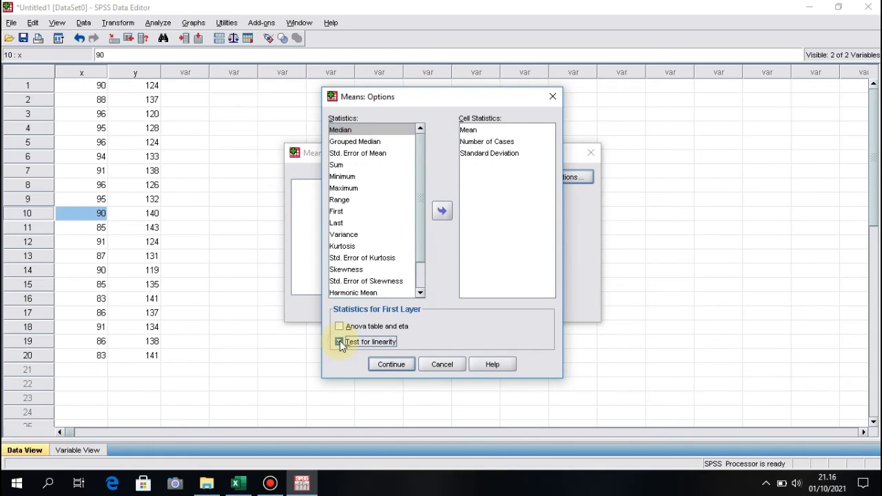
pyautogui.click(389, 365)
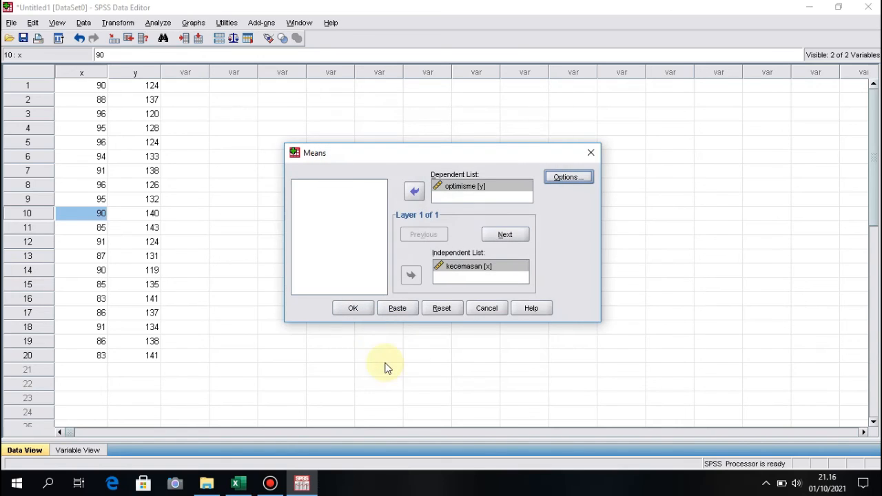
pyautogui.click(354, 308)
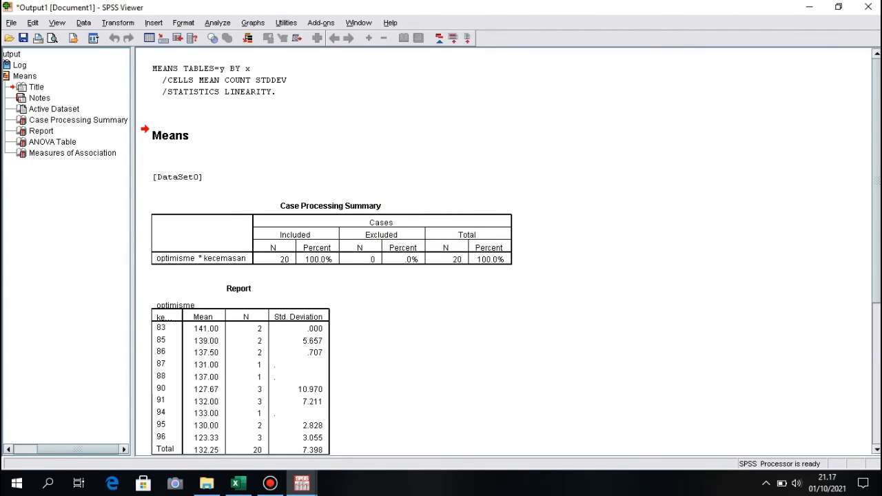
pyautogui.moveTo(873, 161); pyautogui.dragTo(875, 289)
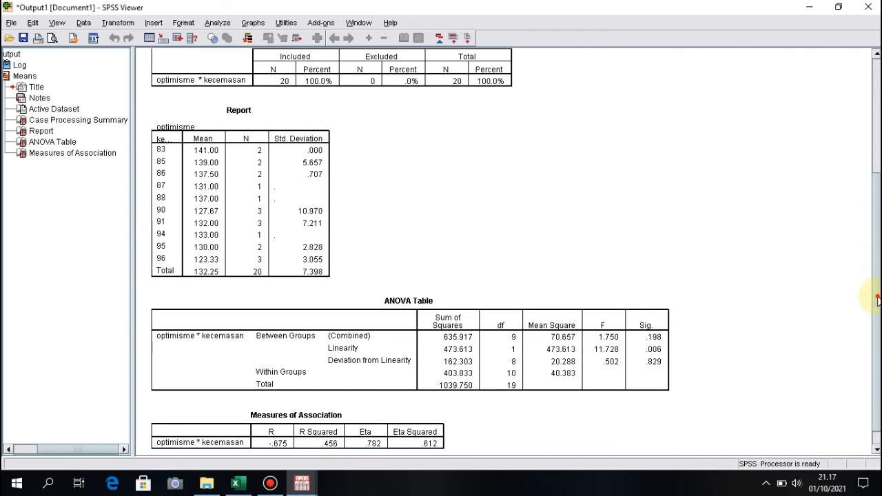
pyautogui.moveTo(877, 297); pyautogui.dragTo(875, 326)
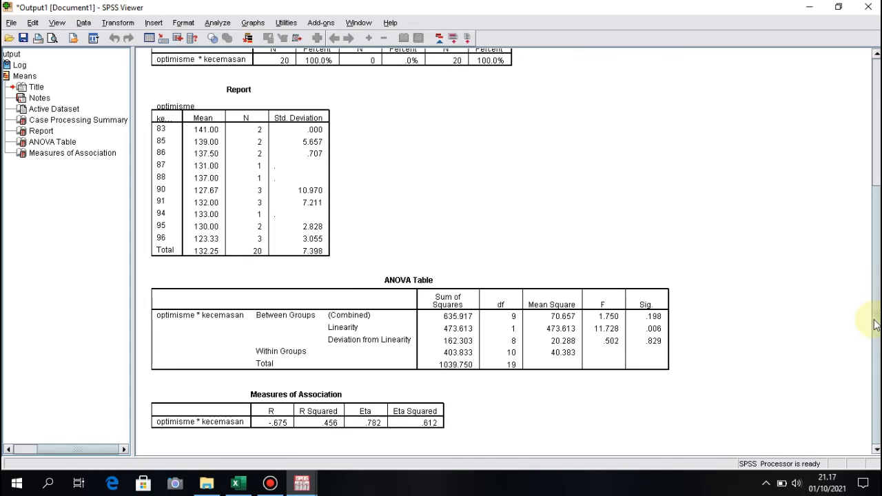